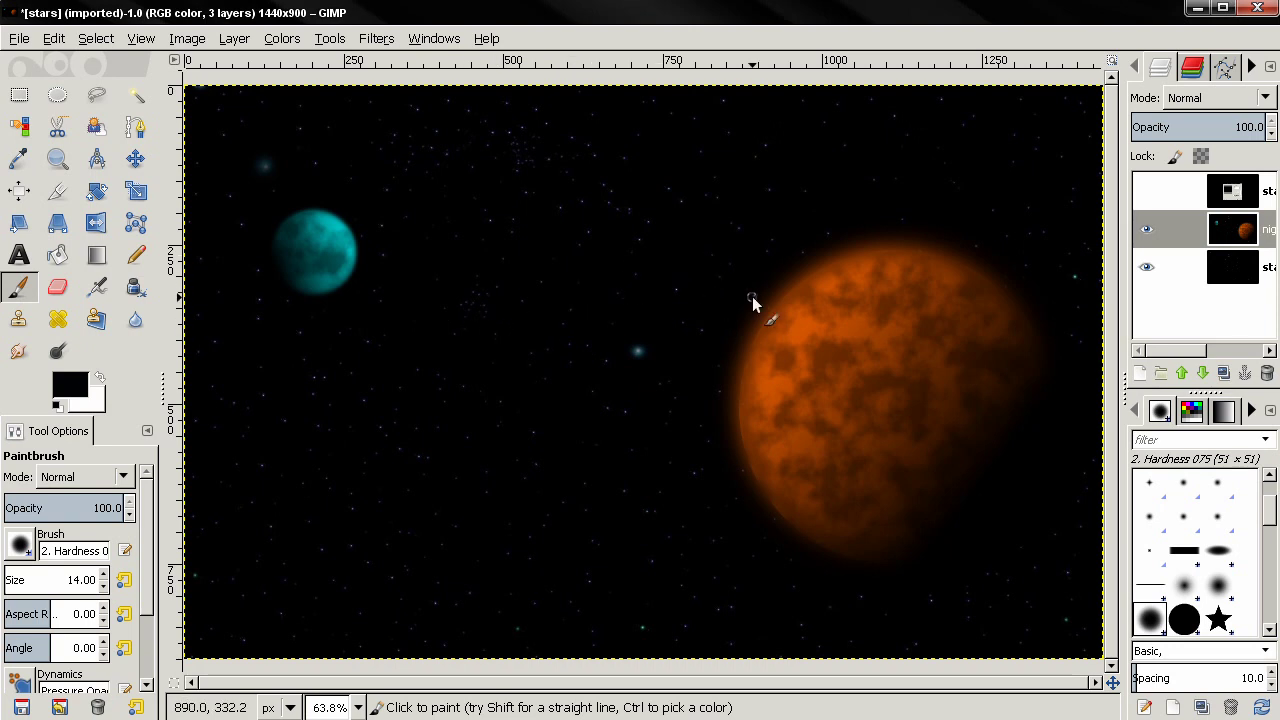
# Step: Compare the scene with and without the planets layer, zoom to 100% and back, and leave it hidden
pyautogui.click(1146, 229)
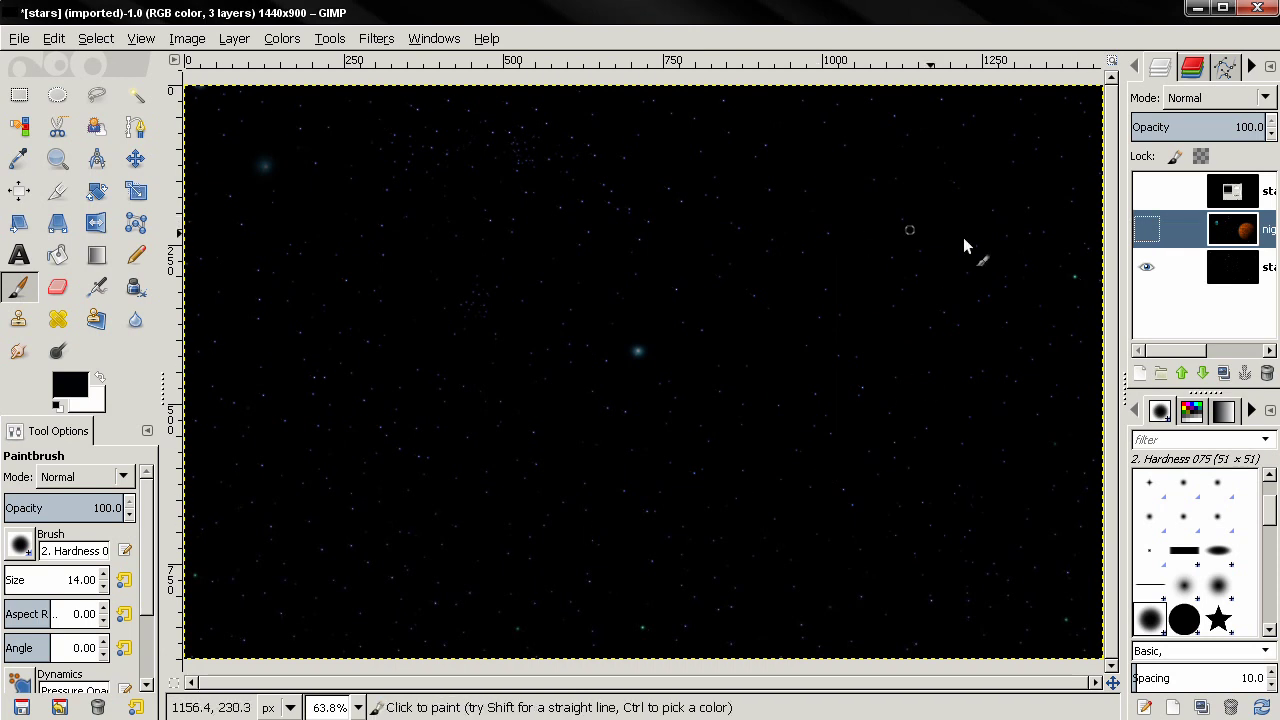
pyautogui.click(1146, 229)
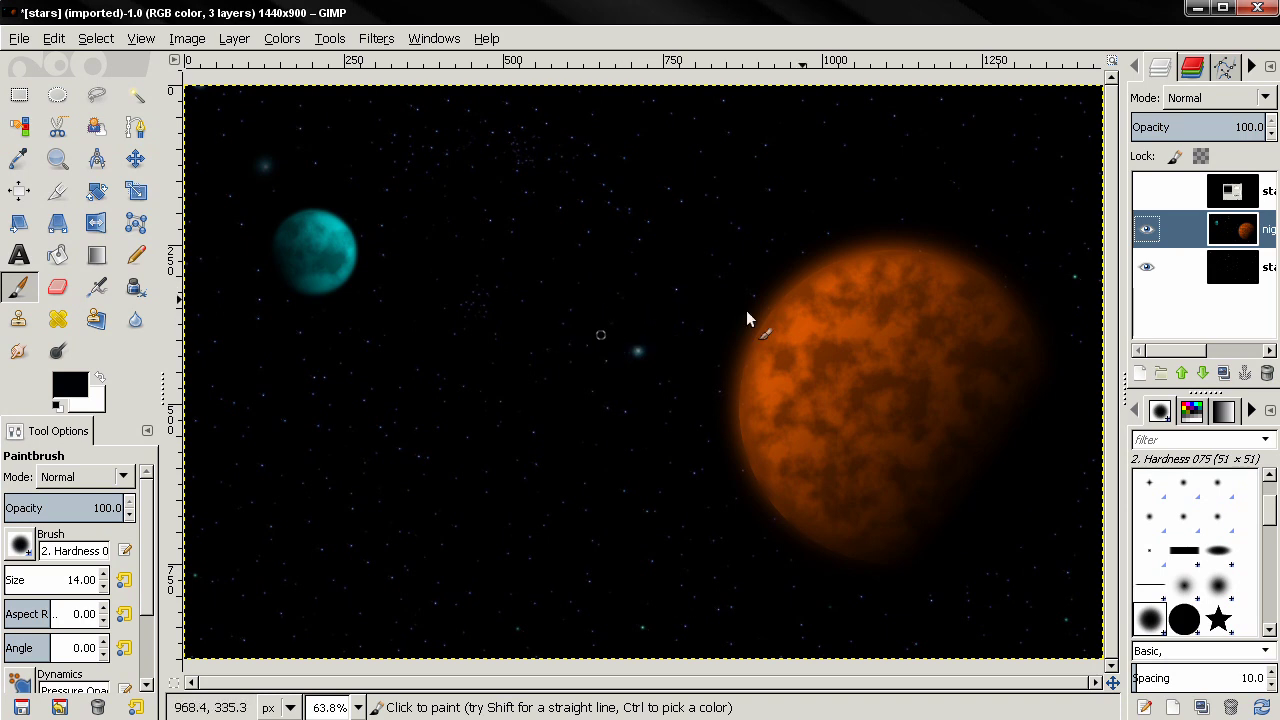
pyautogui.click(1147, 230)
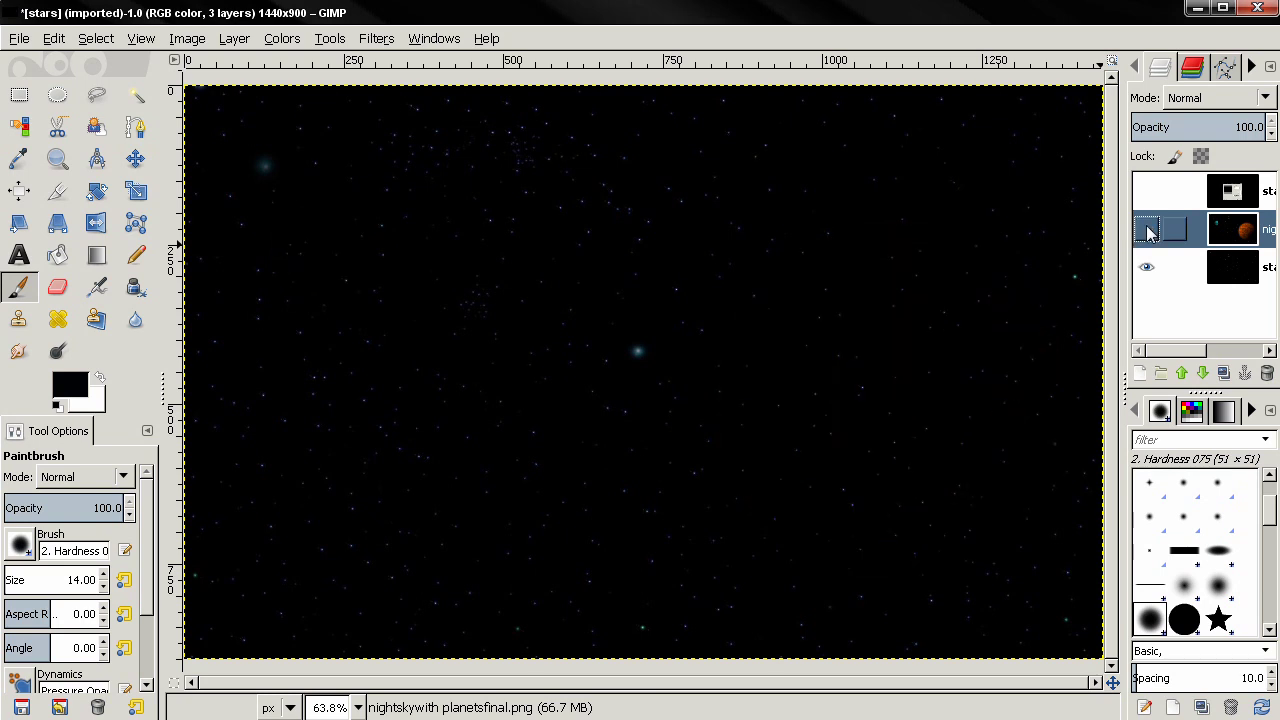
pyautogui.click(1147, 230)
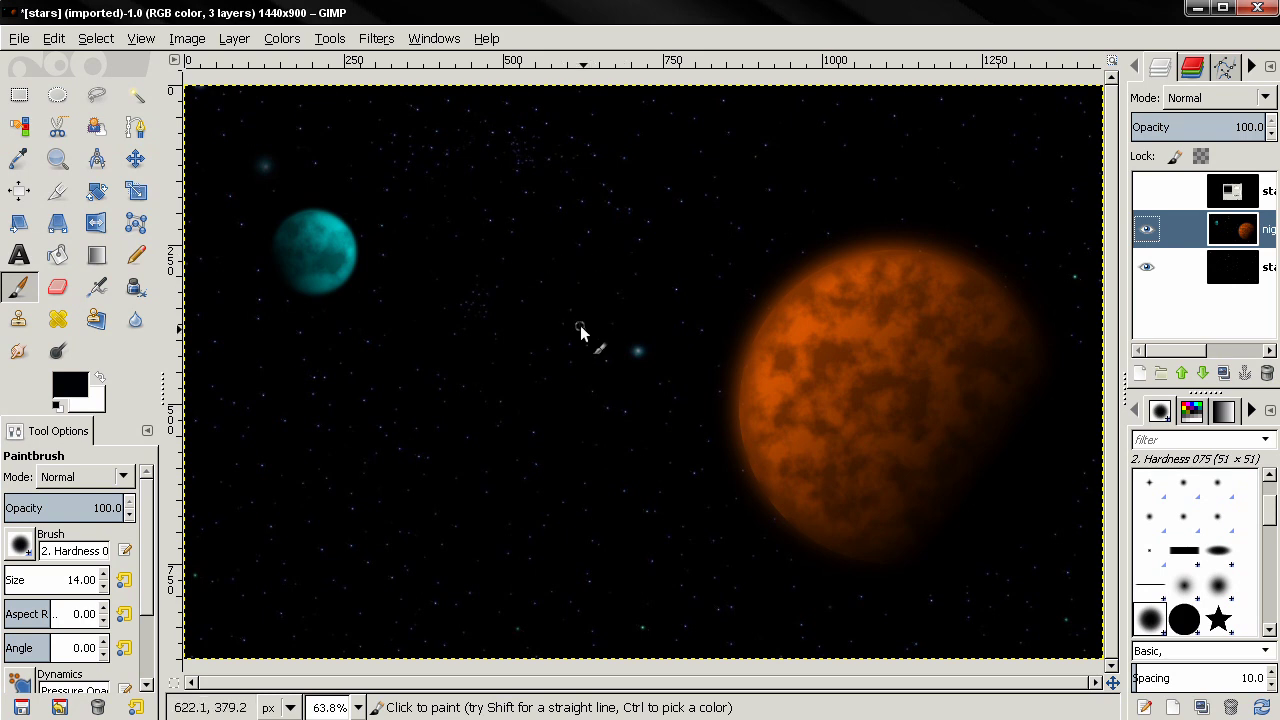
pyautogui.press('1')
pyautogui.press('-')
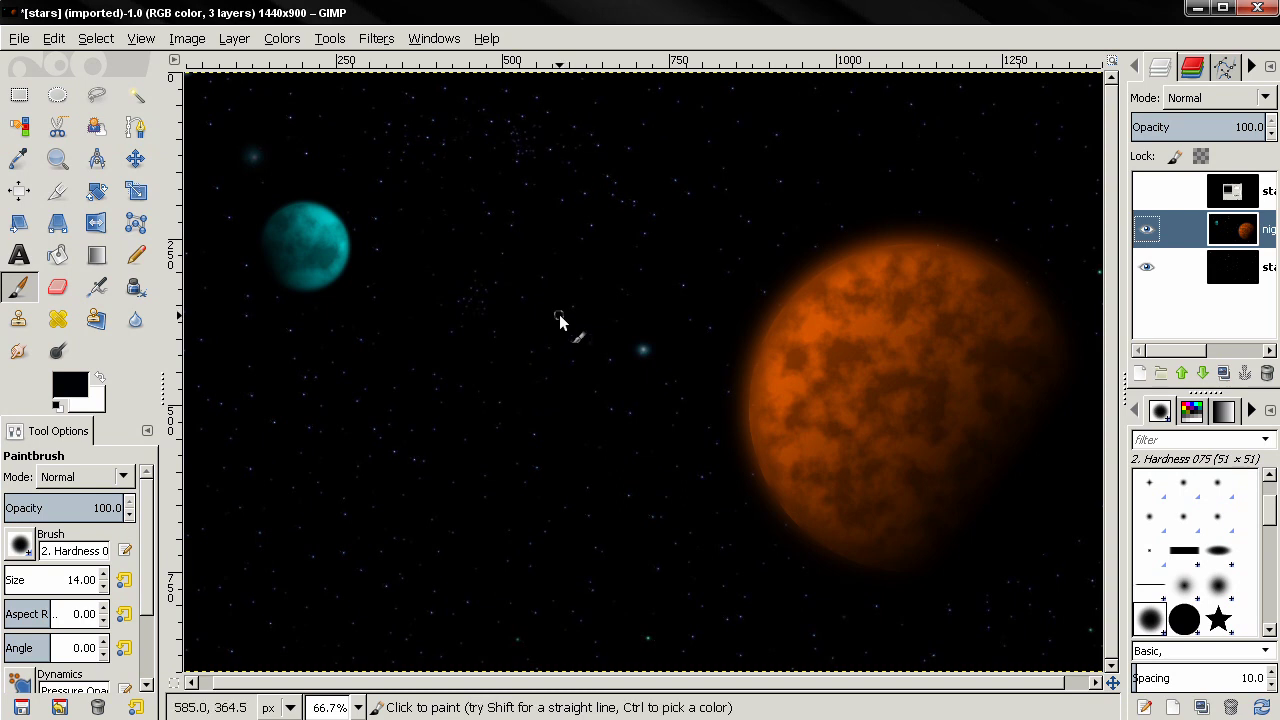
pyautogui.click(1146, 229)
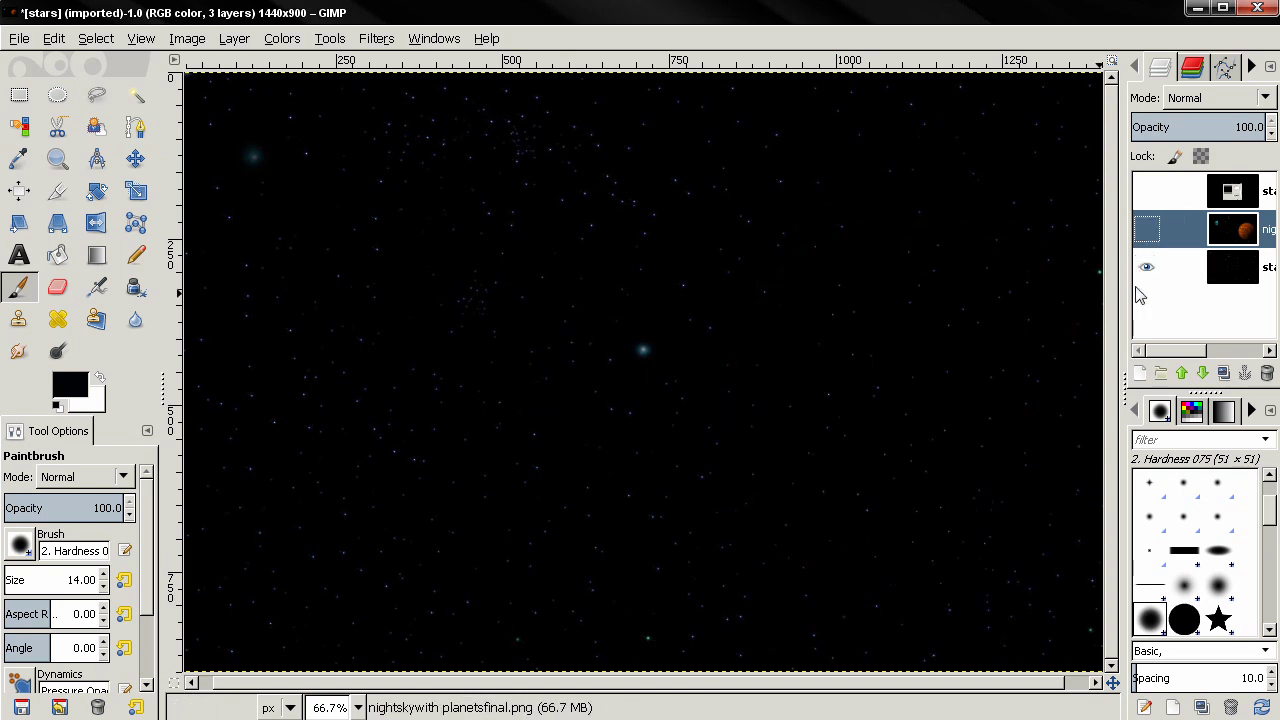
pyautogui.click(1146, 229)
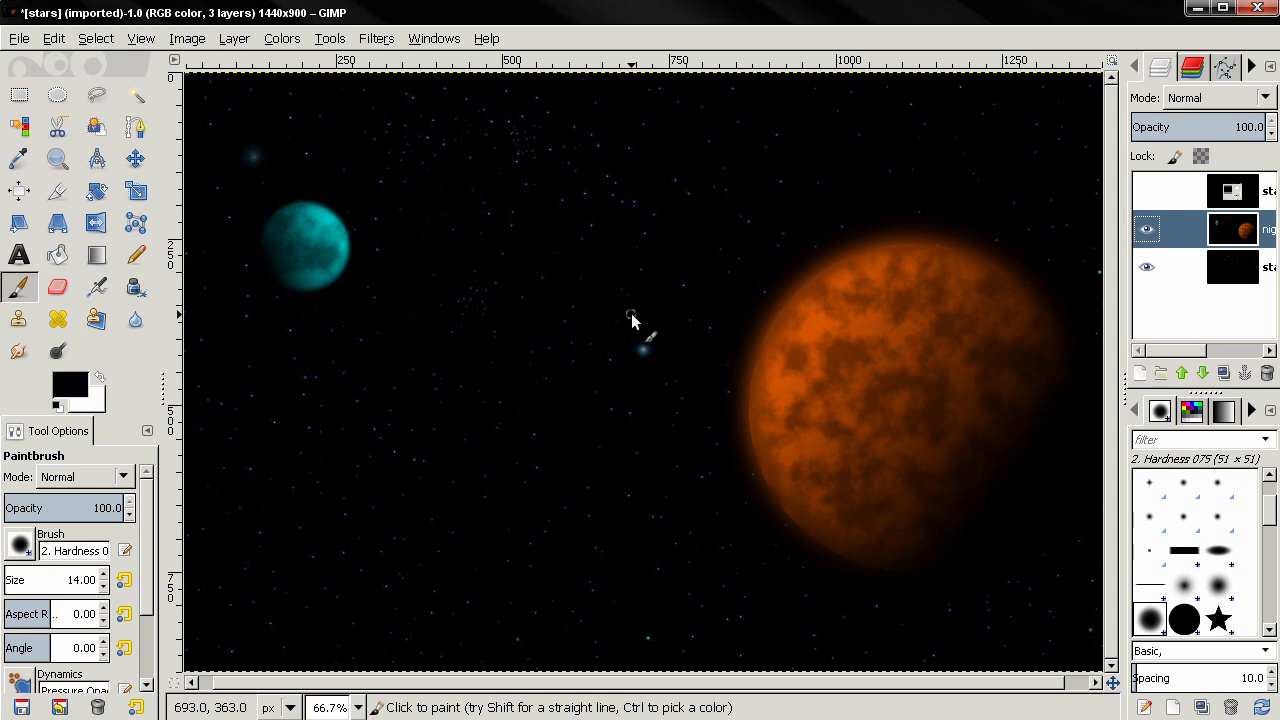
pyautogui.click(1146, 229)
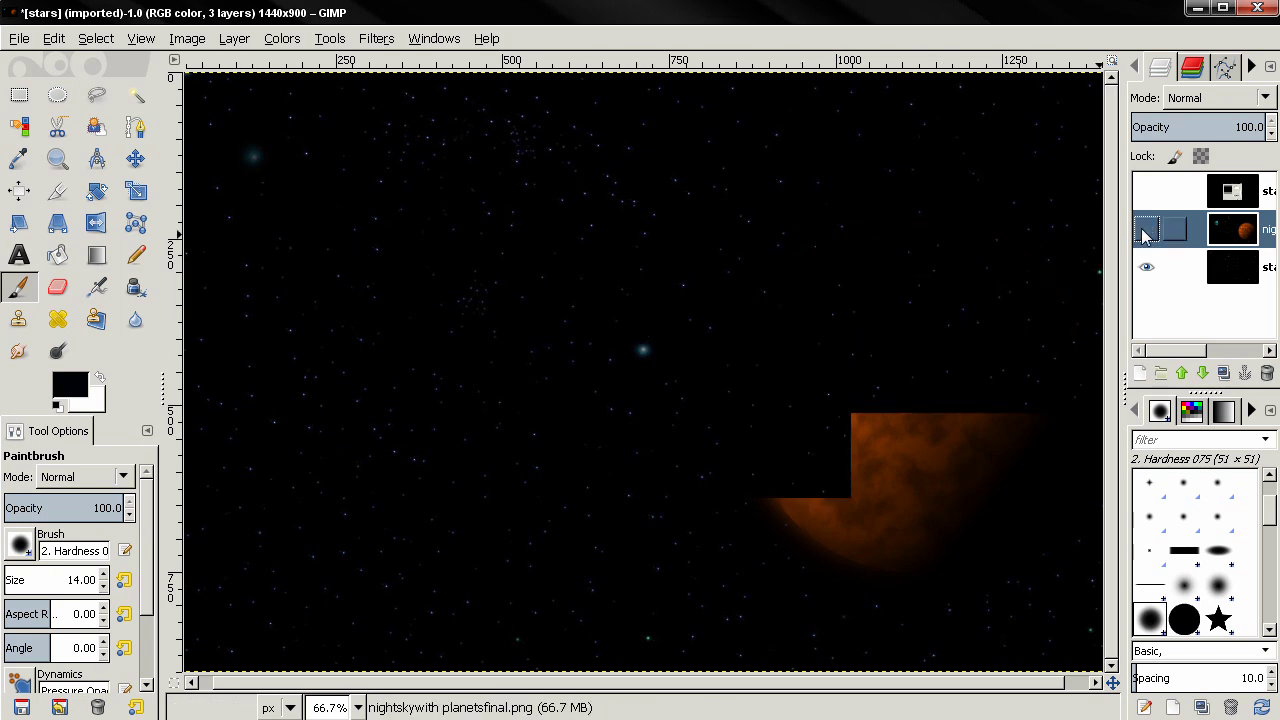
# Step: Add a black-filled 1440×900 layer above the stars and open Filters > Light and Shadow
pyautogui.click(1140, 373)
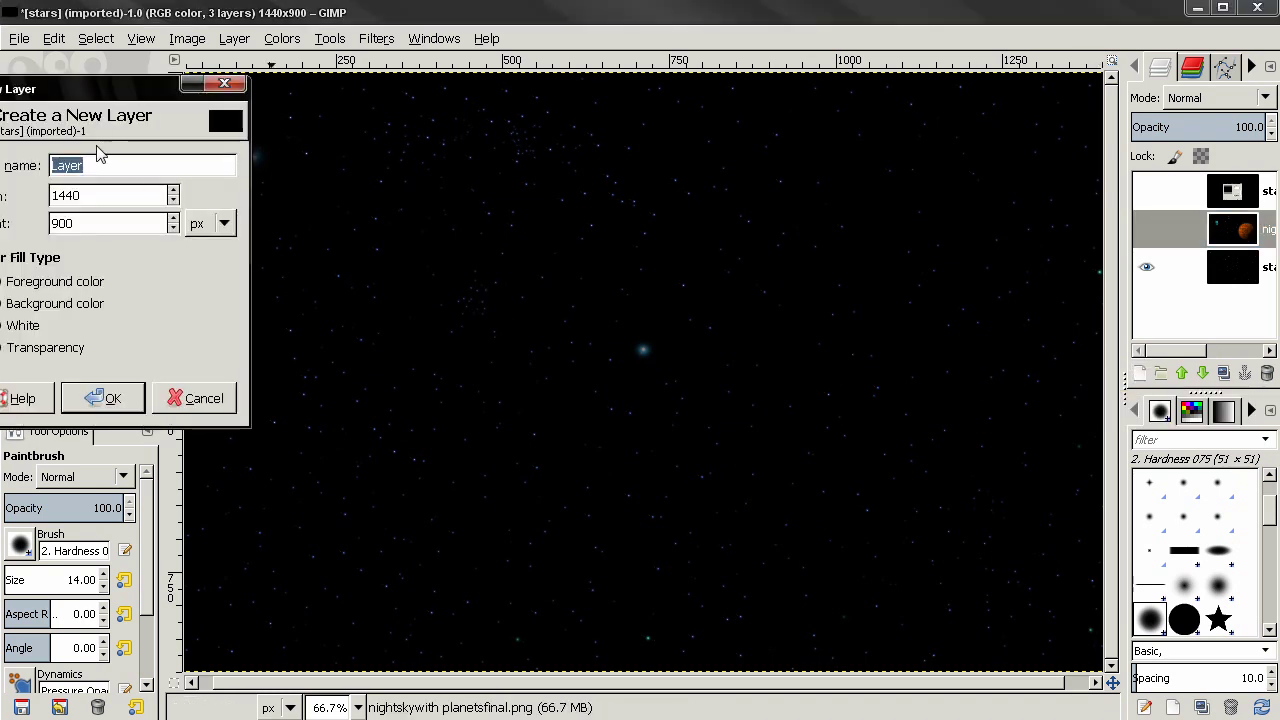
pyautogui.moveTo(135, 91); pyautogui.dragTo(315, 120)
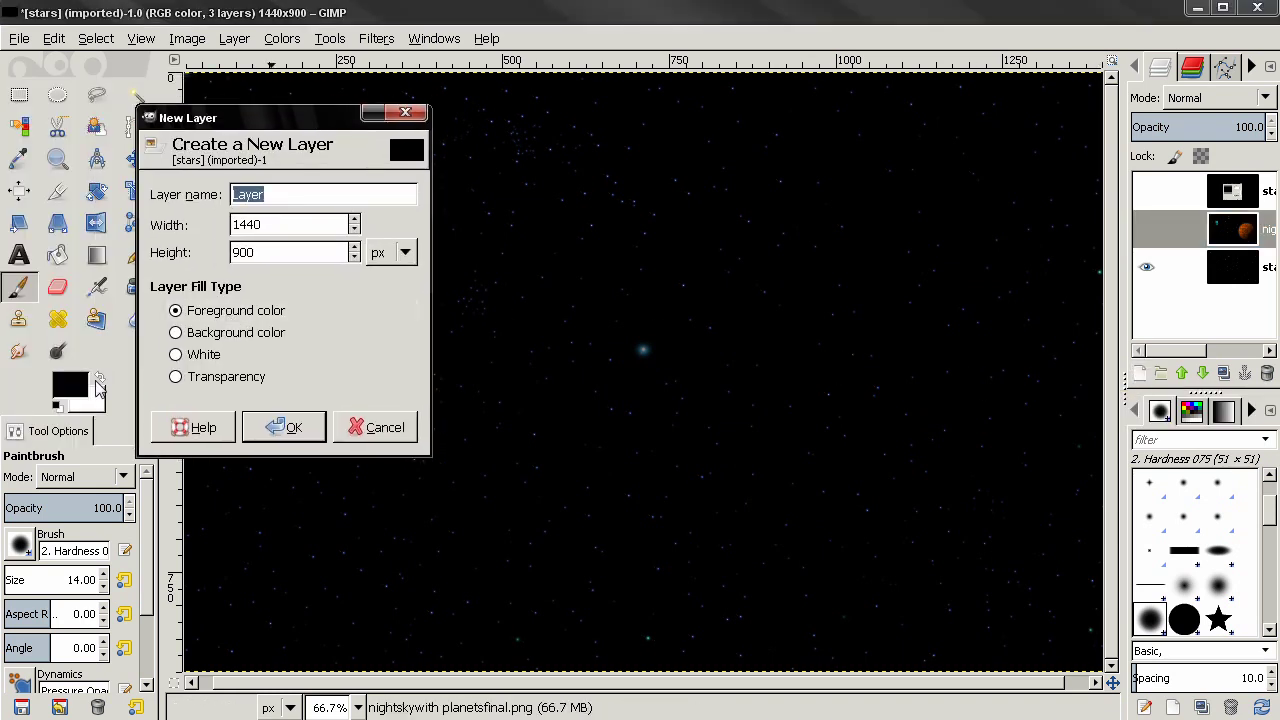
pyautogui.click(290, 428)
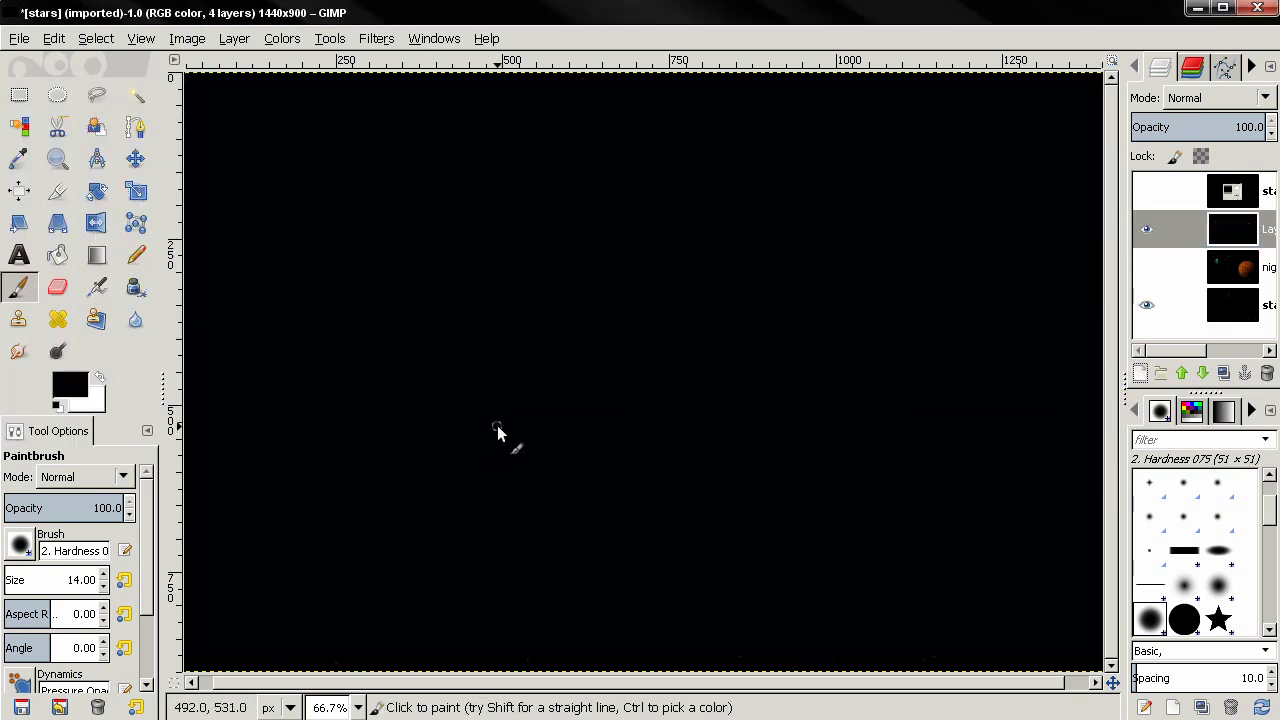
pyautogui.press('-')
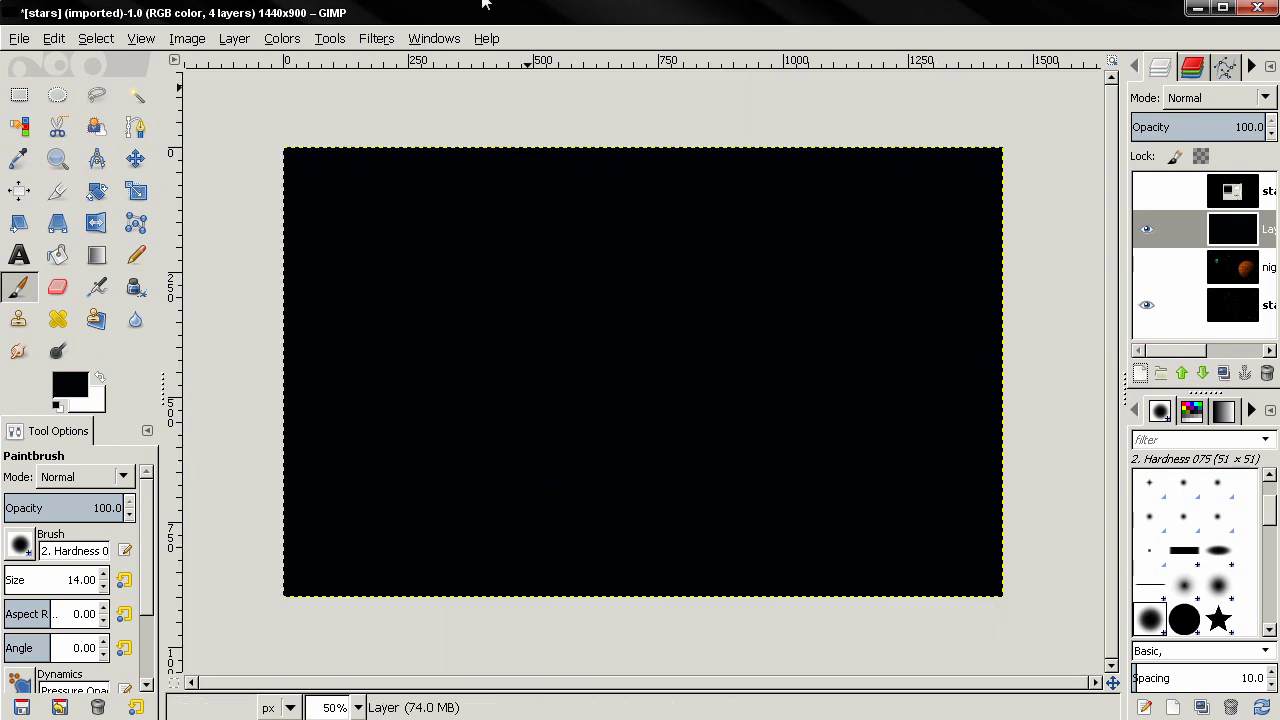
pyautogui.click(376, 39)
pyautogui.moveTo(494, 219)
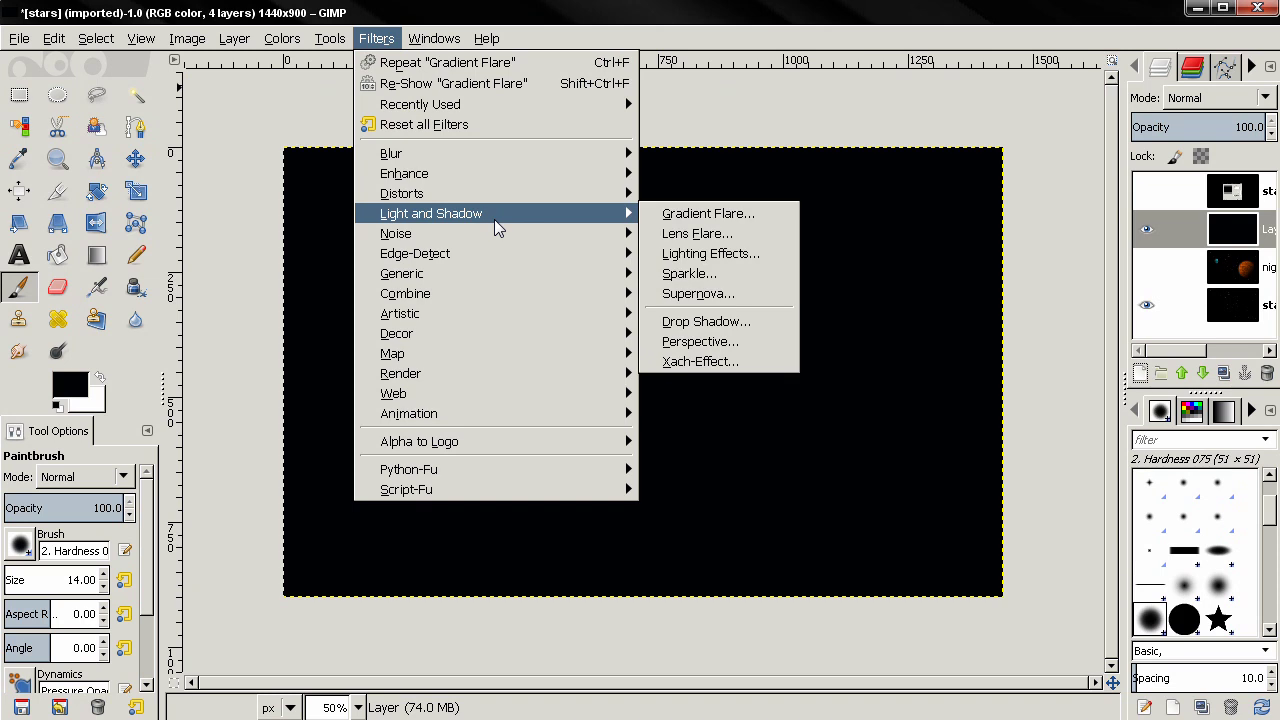
# Step: Open Gradient Flare with the GFlare_102 preset and set radius 4.3
pyautogui.click(659, 220)
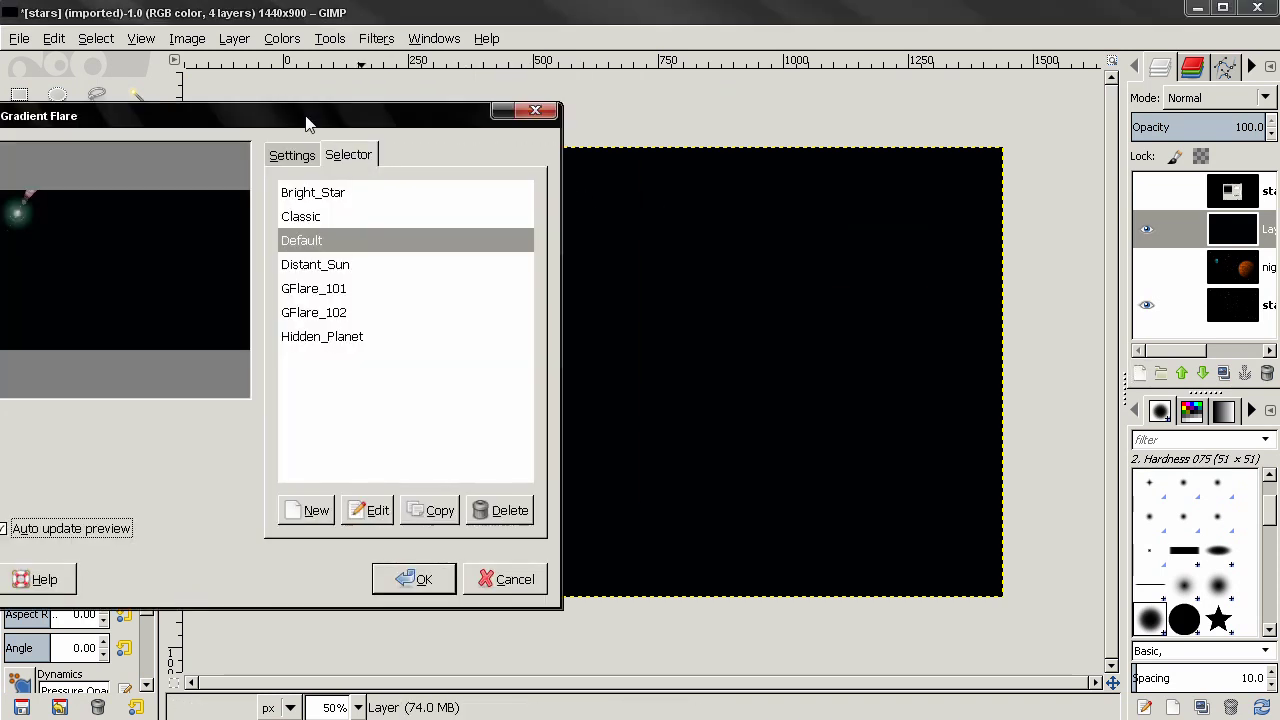
pyautogui.click(378, 308)
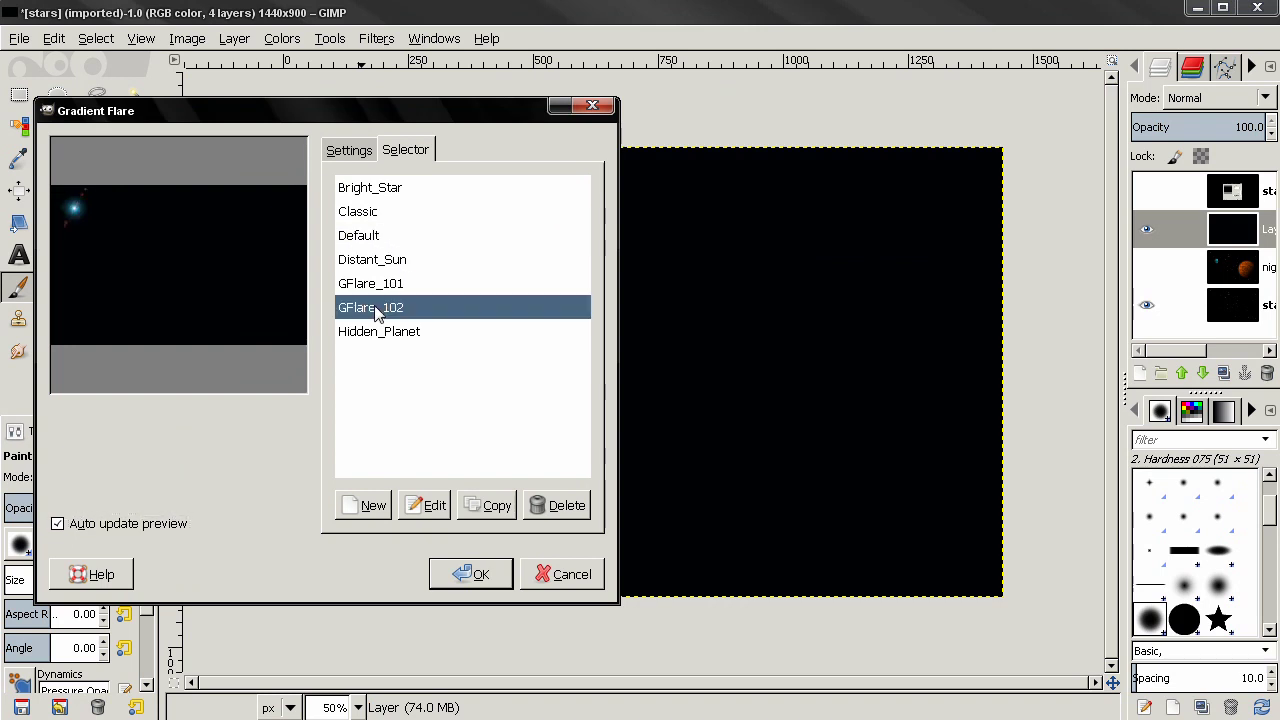
pyautogui.click(350, 151)
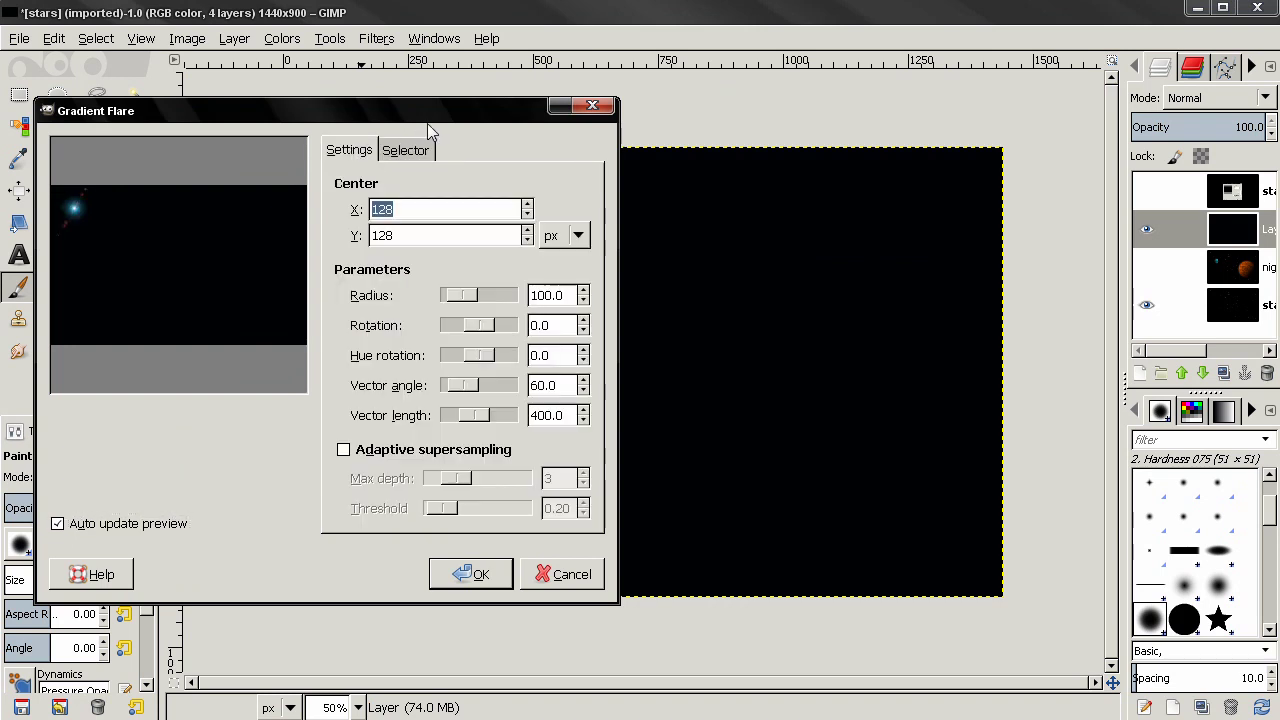
pyautogui.moveTo(427, 124); pyautogui.dragTo(399, 117)
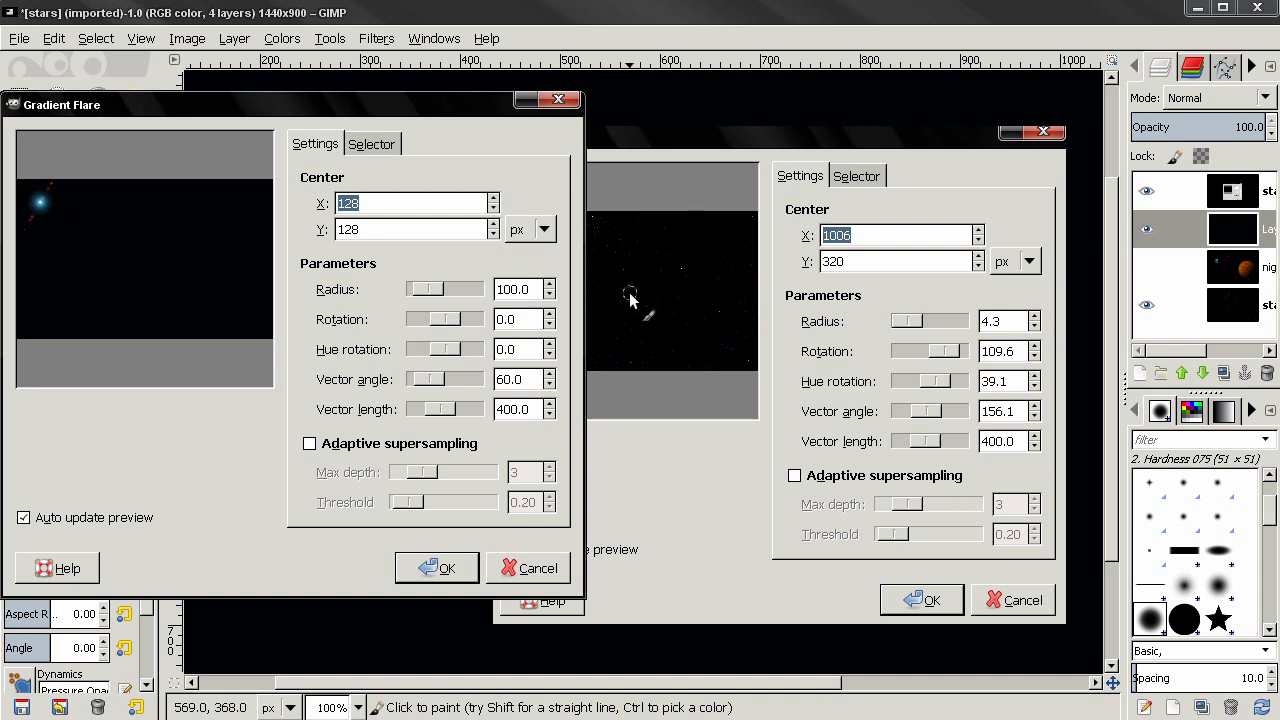
pyautogui.moveTo(532, 290); pyautogui.dragTo(472, 292)
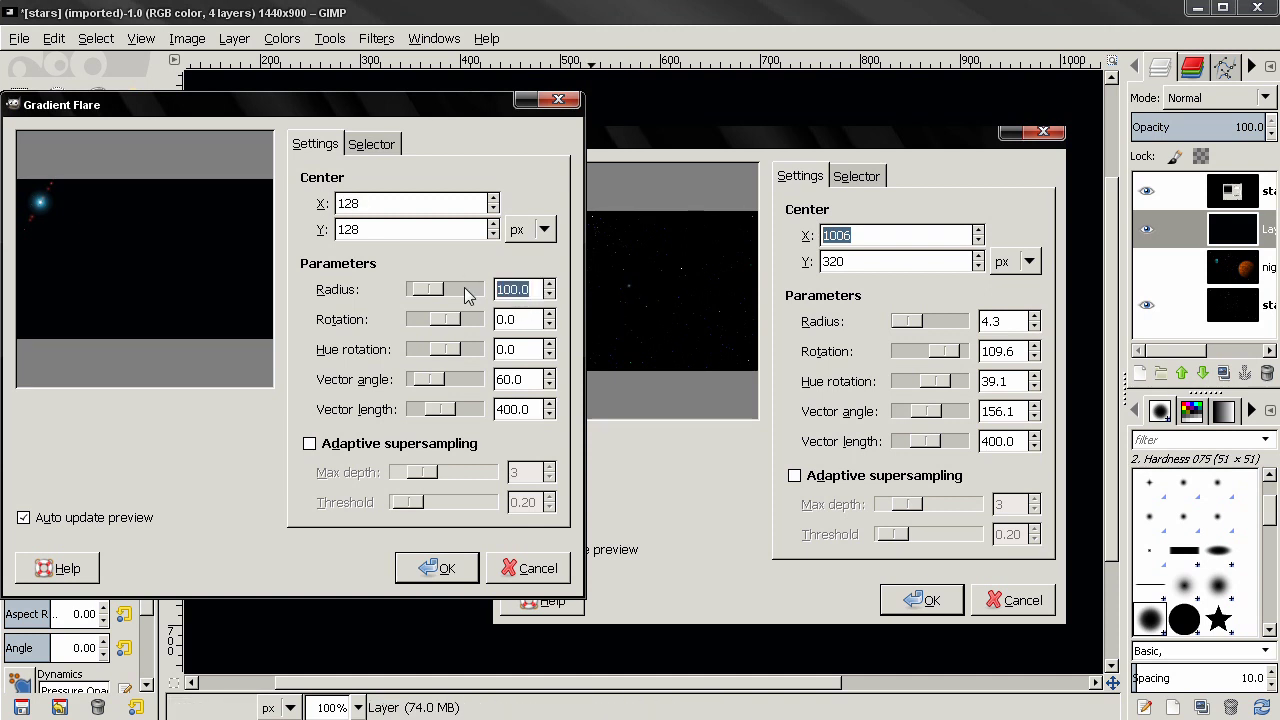
pyautogui.write('4.3')
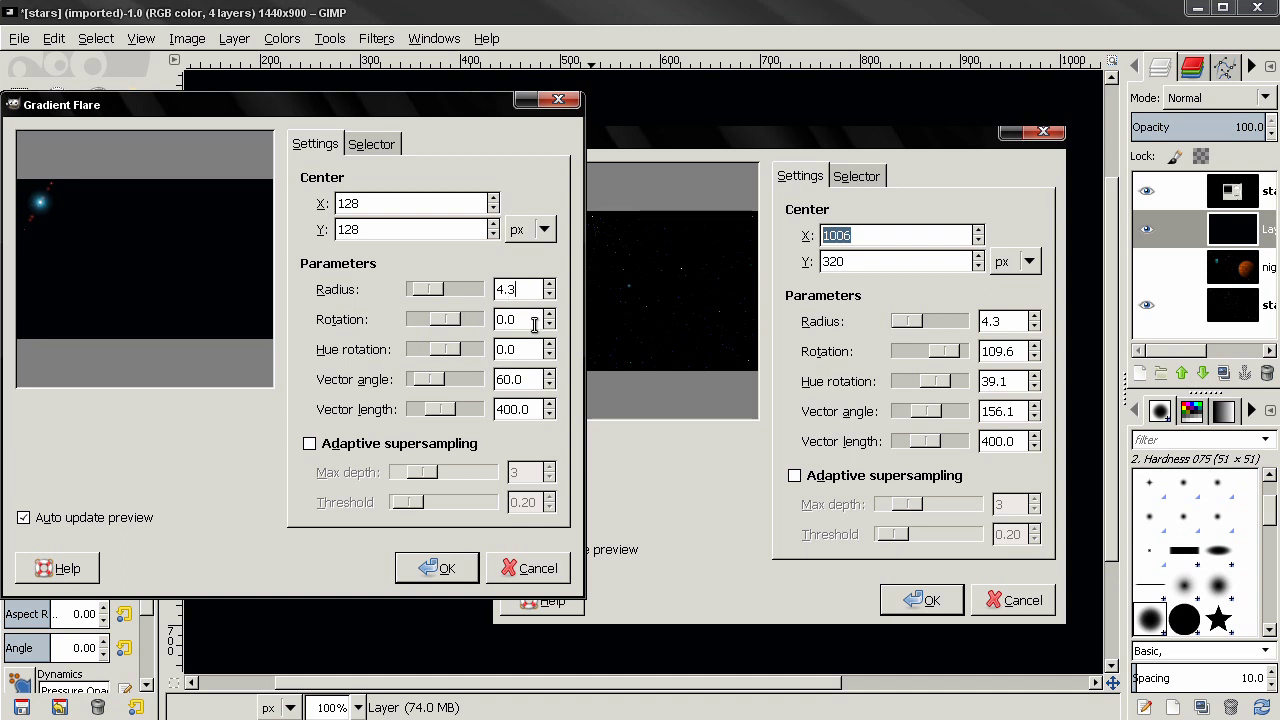
# Step: Set rotation 109.6, hue rotation 39.1, vector angle 156.1, centre 270, 135, and apply the flare
pyautogui.moveTo(535, 320); pyautogui.dragTo(409, 316)
pyautogui.write('109.6')
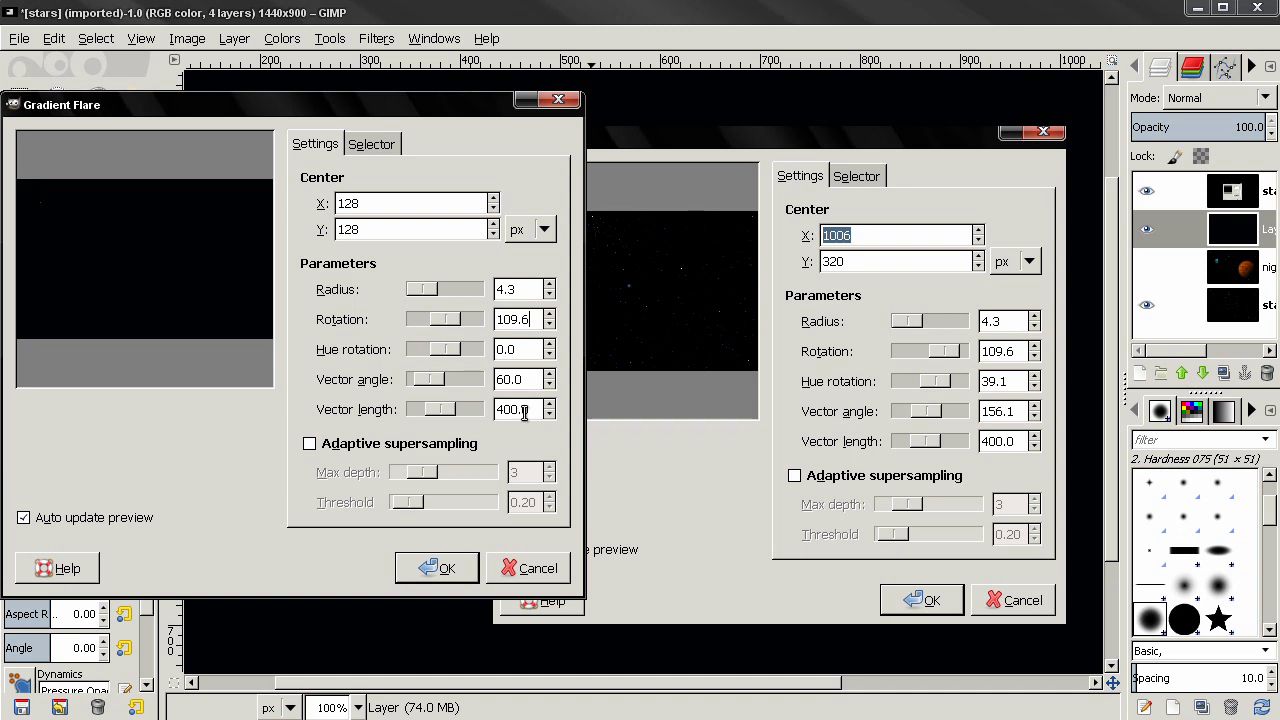
pyautogui.press('Tab')
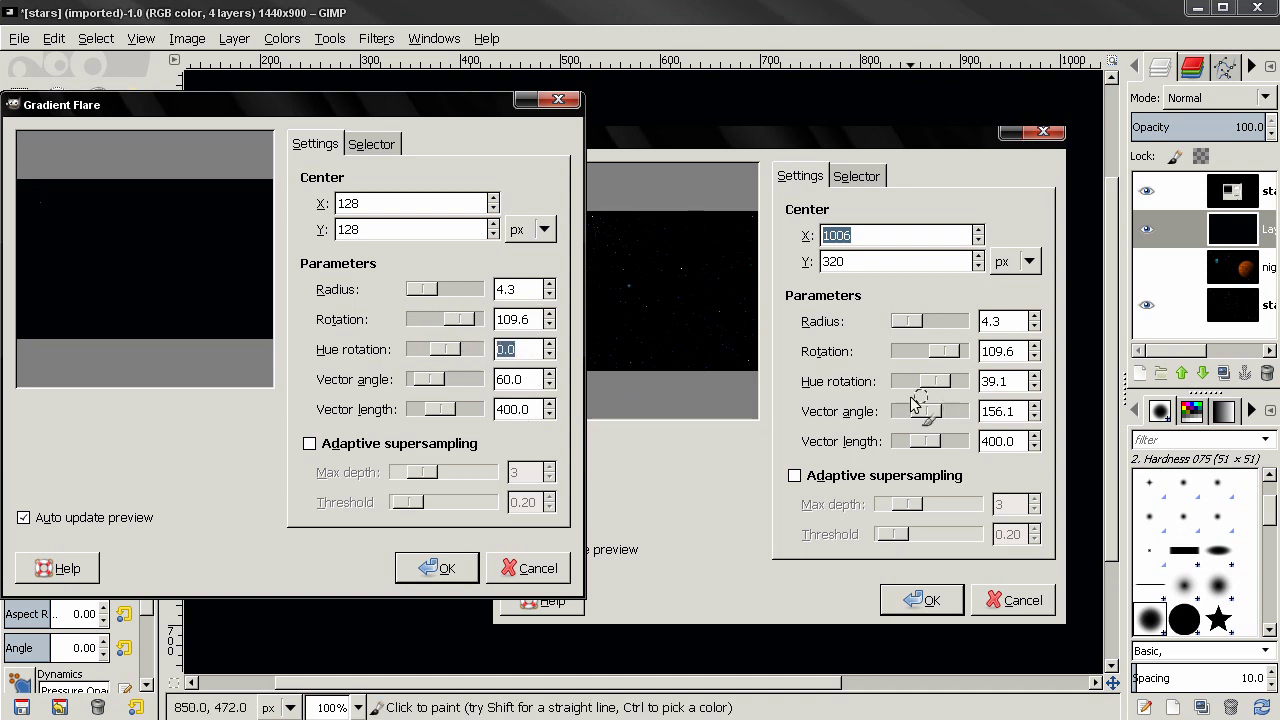
pyautogui.write('39.1')
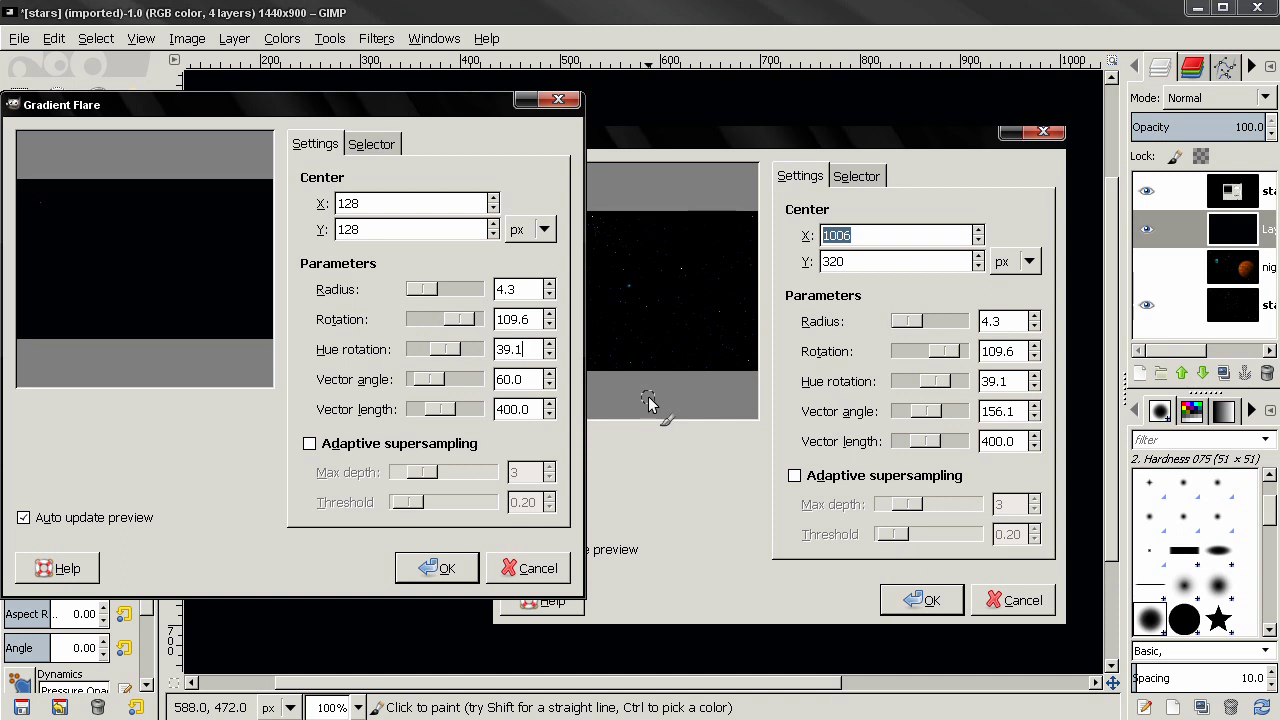
pyautogui.doubleClick(514, 380)
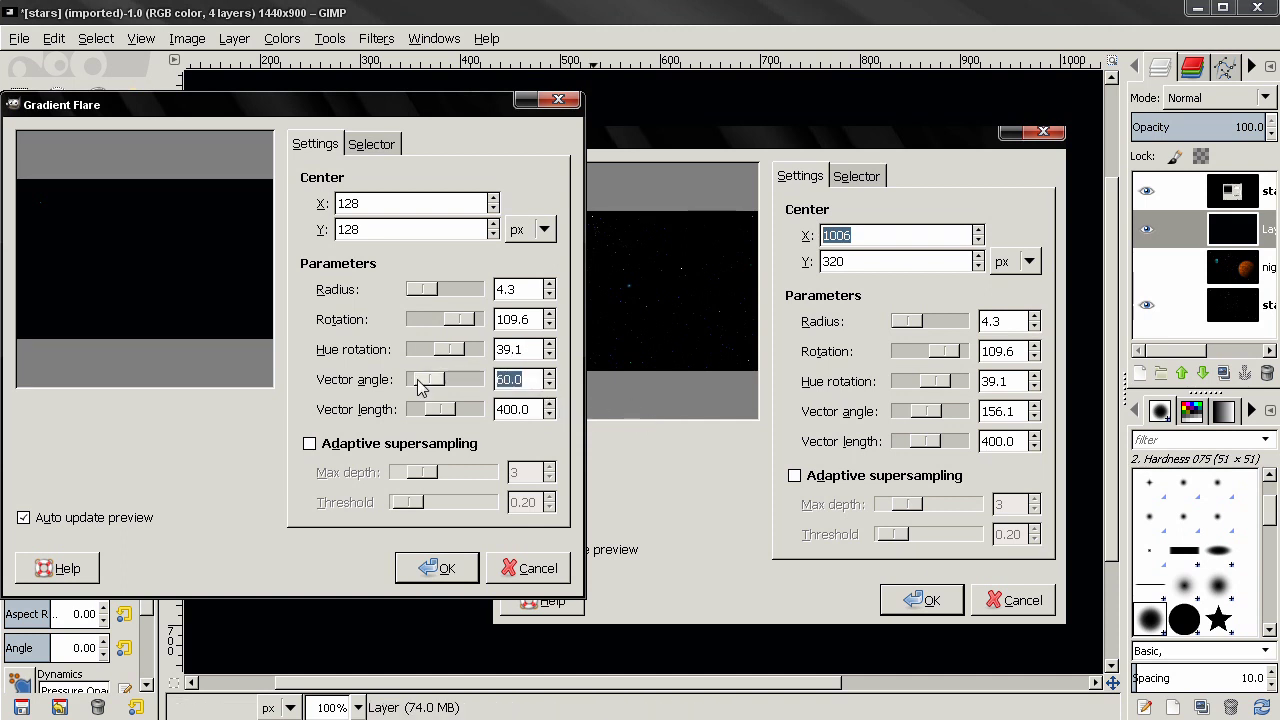
pyautogui.write('15')
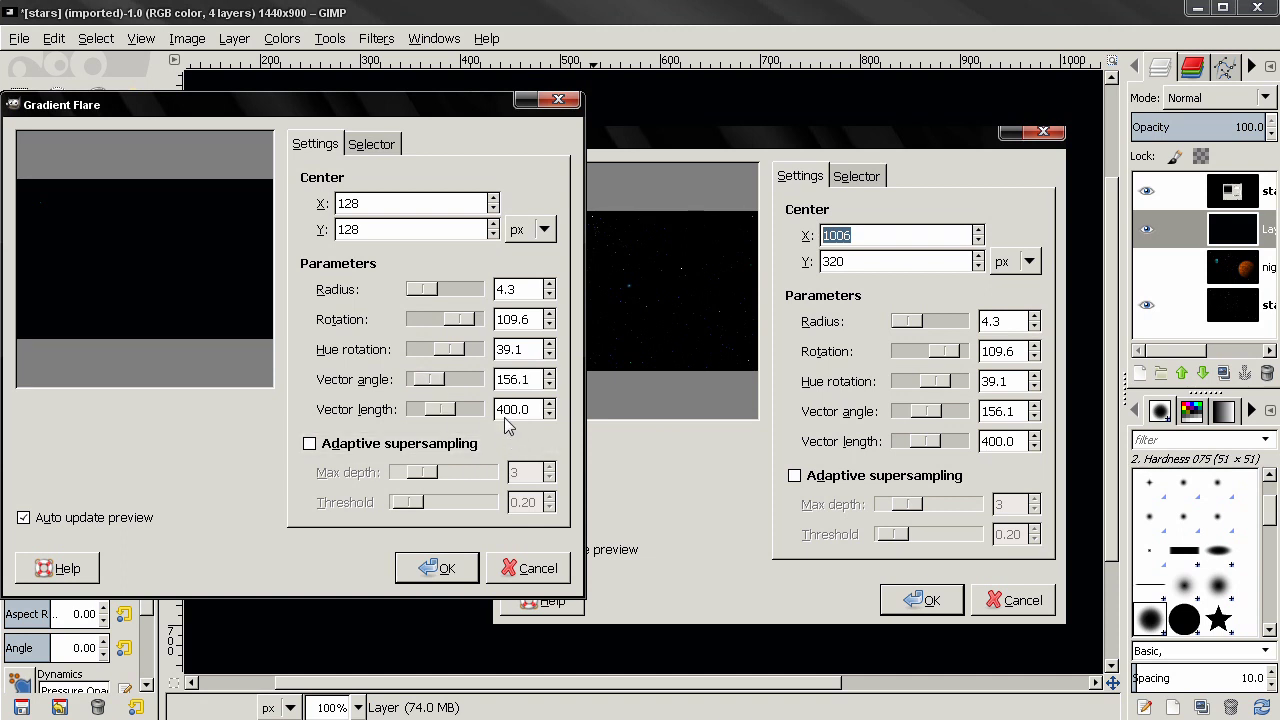
pyautogui.click(135, 243)
pyautogui.click(66, 204)
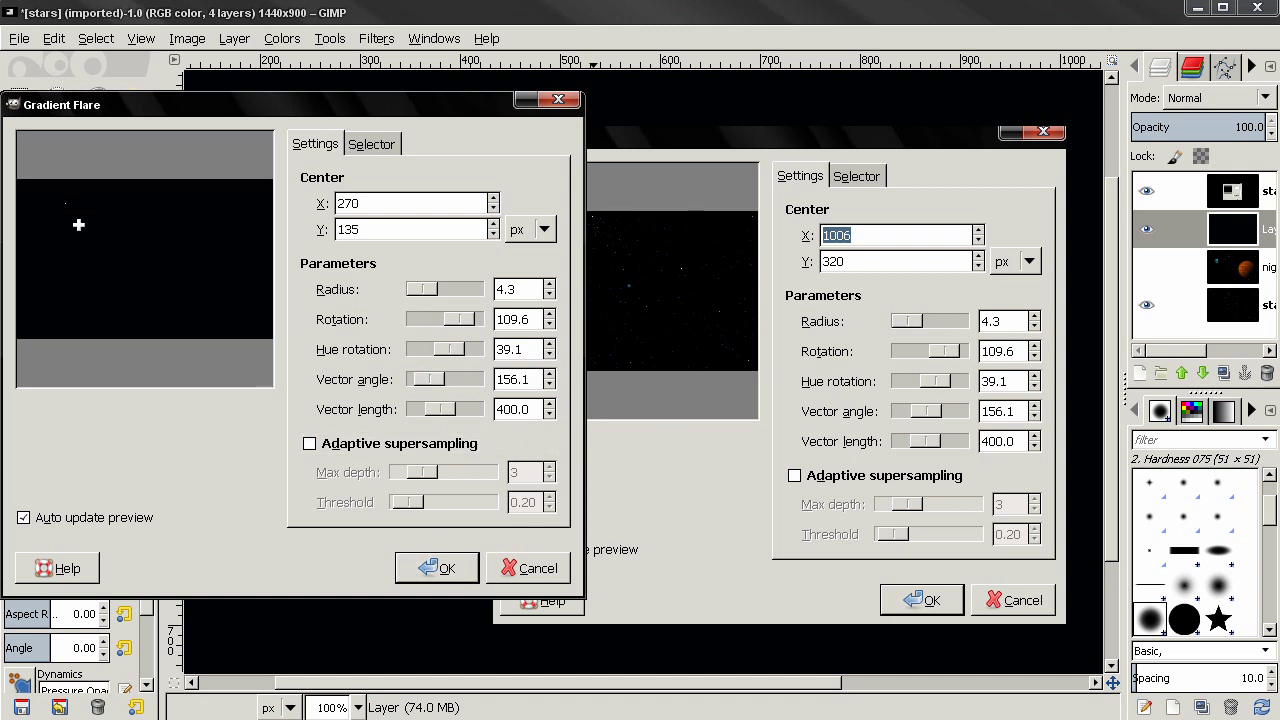
pyautogui.click(447, 568)
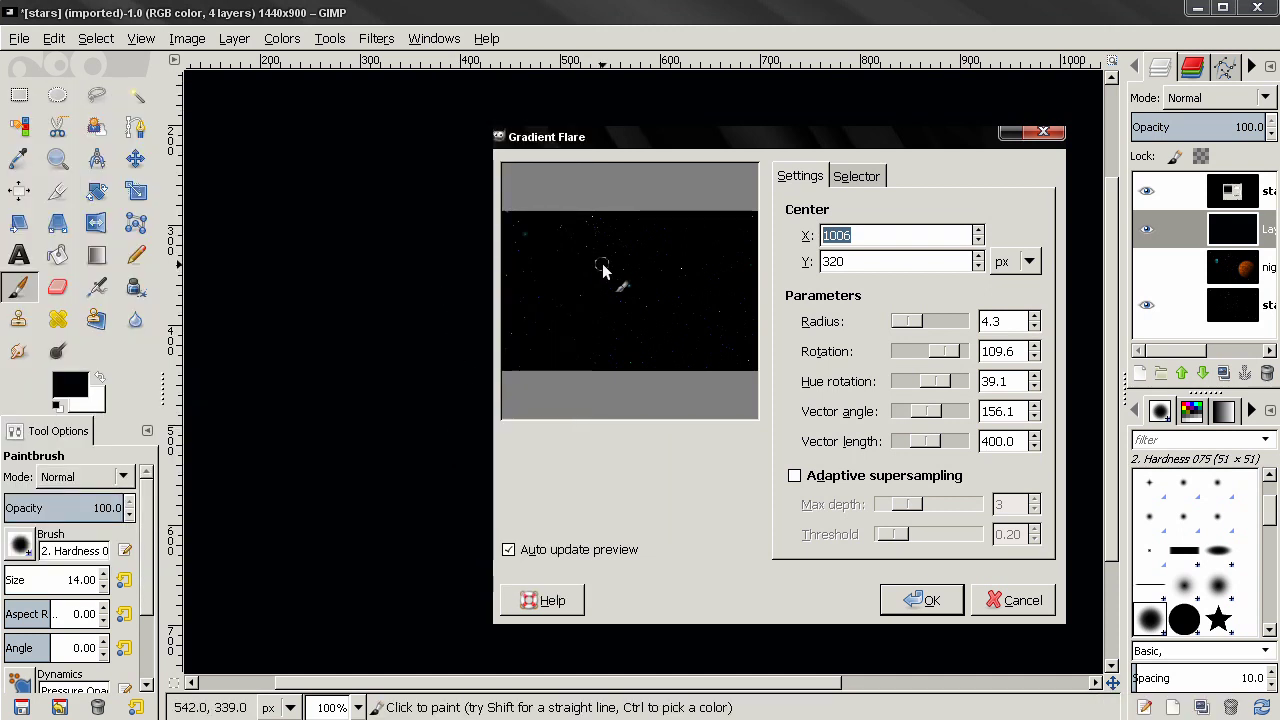
# Step: Hide the top layer, shrink the brush to 6 px, and zoom in on the small blue star
pyautogui.click(1146, 191)
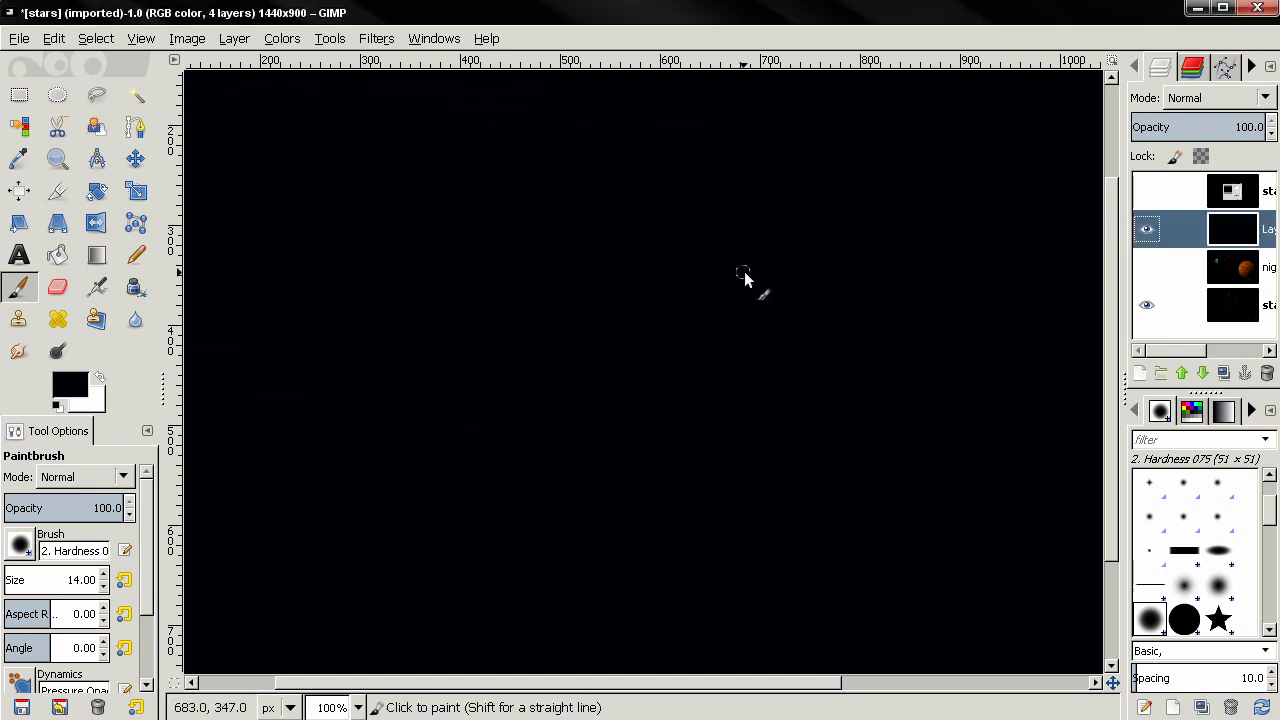
pyautogui.keyDown('ctrl'); pyautogui.scroll(-1, 743, 277); pyautogui.keyUp('ctrl')
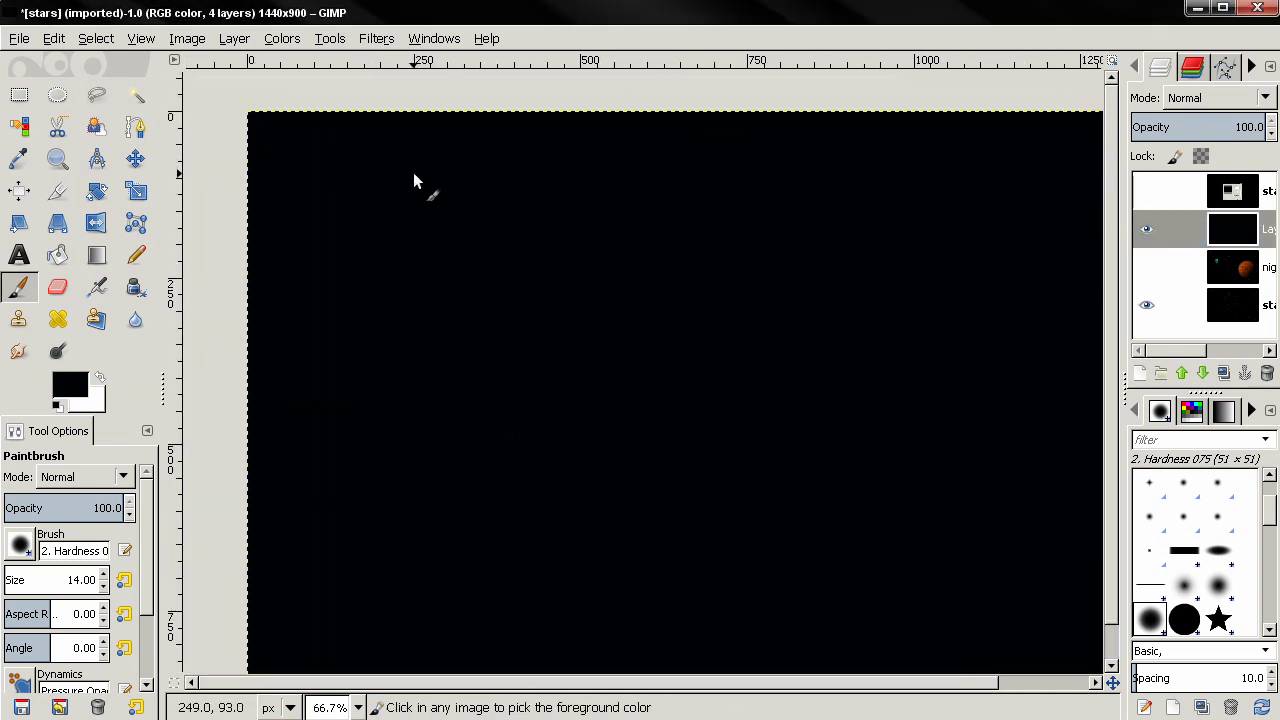
pyautogui.keyDown('ctrl'); pyautogui.scroll(3, 420, 190); pyautogui.keyUp('ctrl')
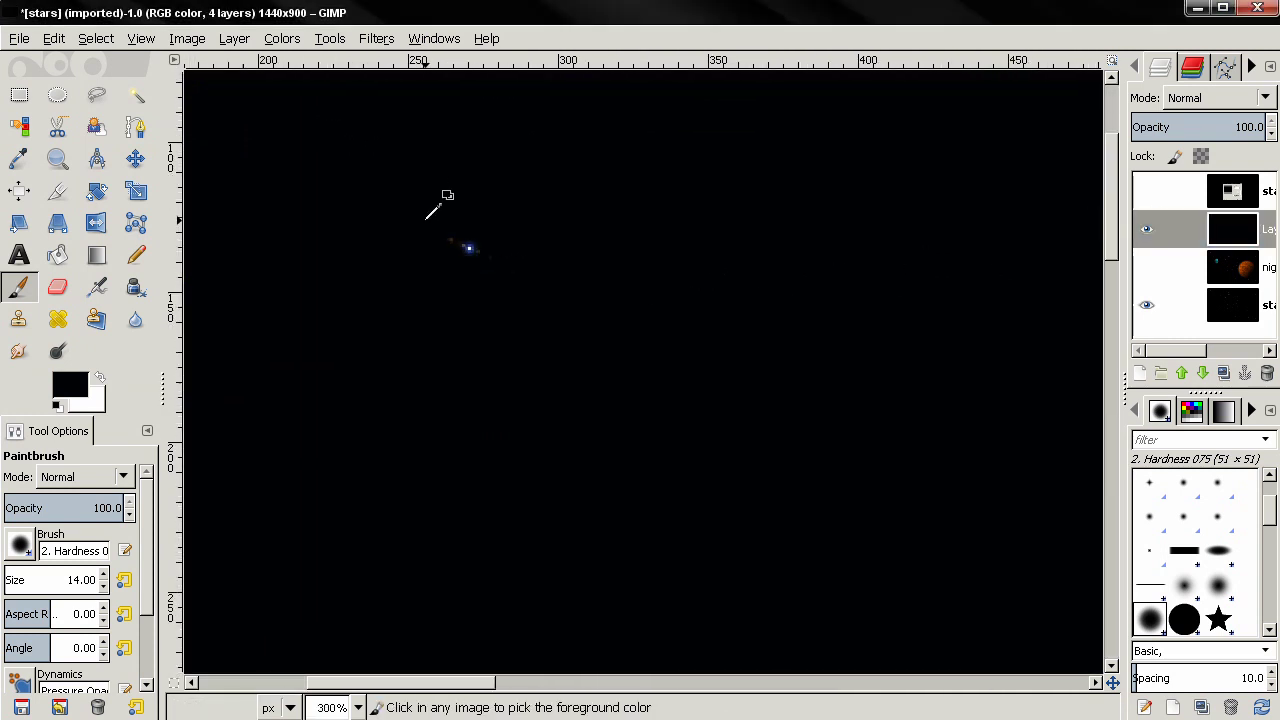
pyautogui.keyDown('ctrl'); pyautogui.scroll(2, 424, 217); pyautogui.keyUp('ctrl')
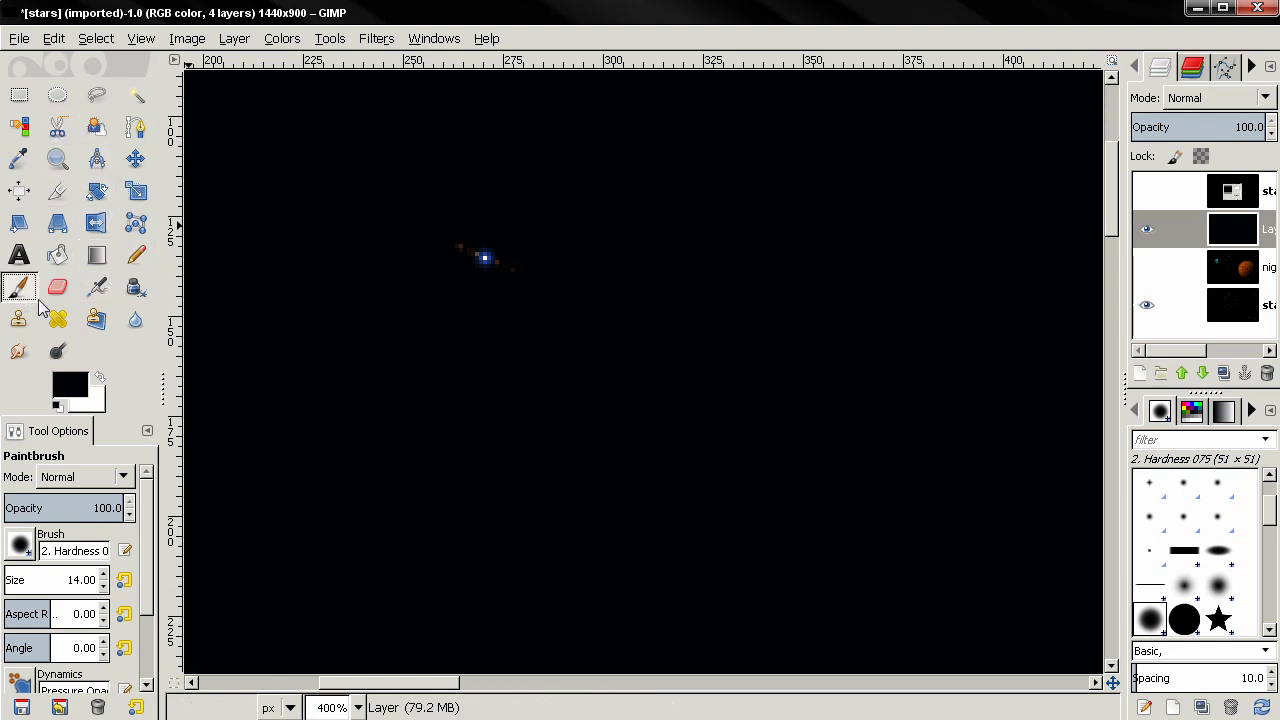
pyautogui.press('[')
pyautogui.press('[')
pyautogui.press('[')
pyautogui.press('[')
pyautogui.press('[')
pyautogui.press('[')
pyautogui.press('[')
pyautogui.press('[')
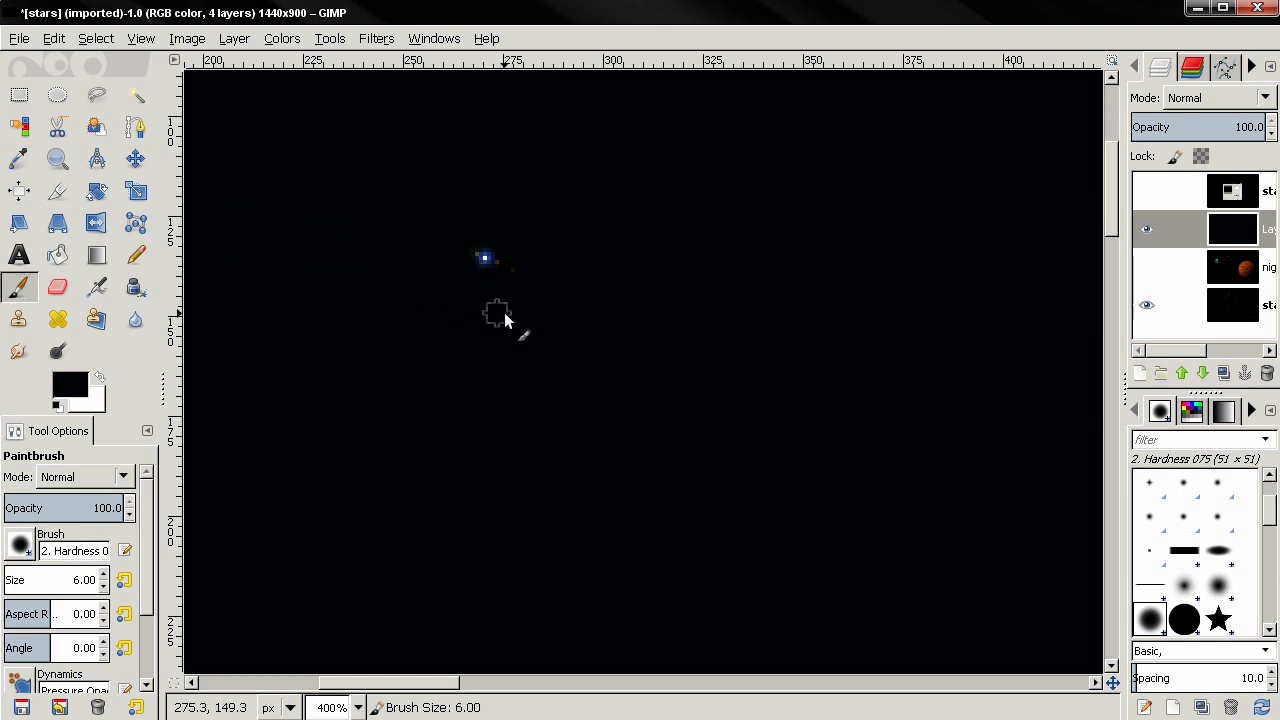
pyautogui.press('-')
pyautogui.press('-')
pyautogui.press('-')
pyautogui.press('-')
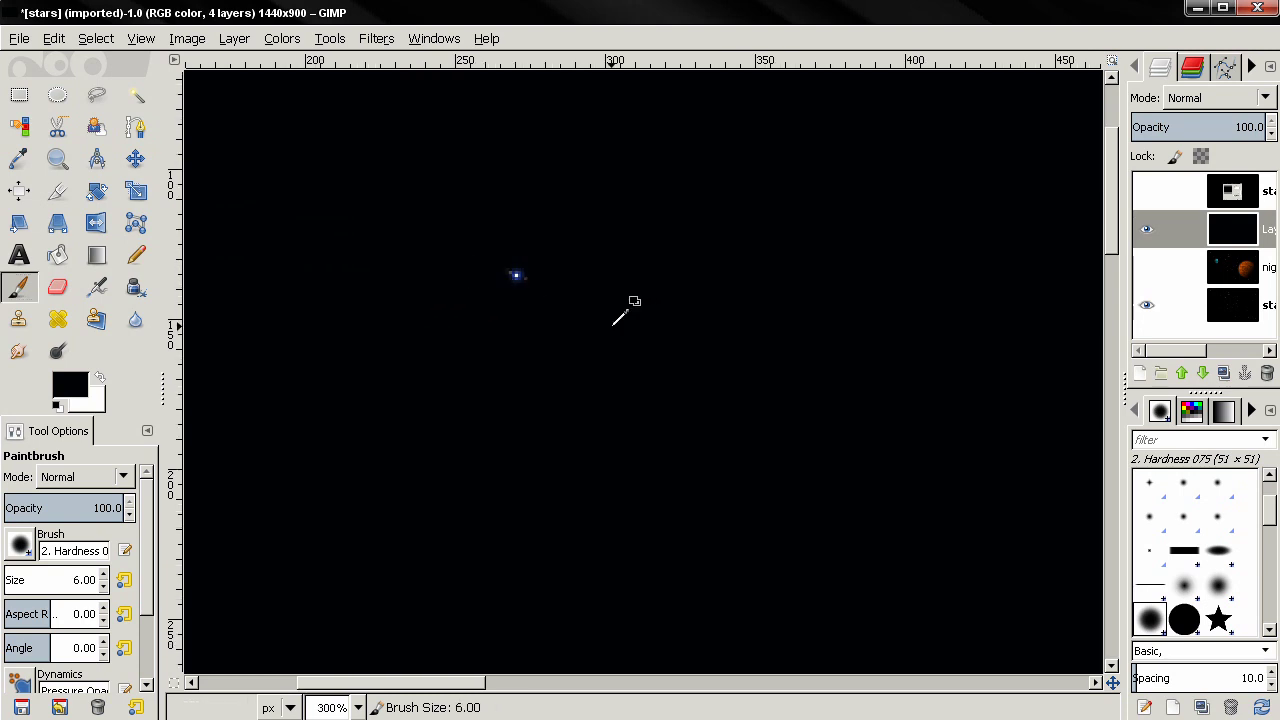
pyautogui.press('+')
pyautogui.press('+')
pyautogui.press('+')
pyautogui.press('+')
pyautogui.press('+')
pyautogui.press('+')
pyautogui.press('+')
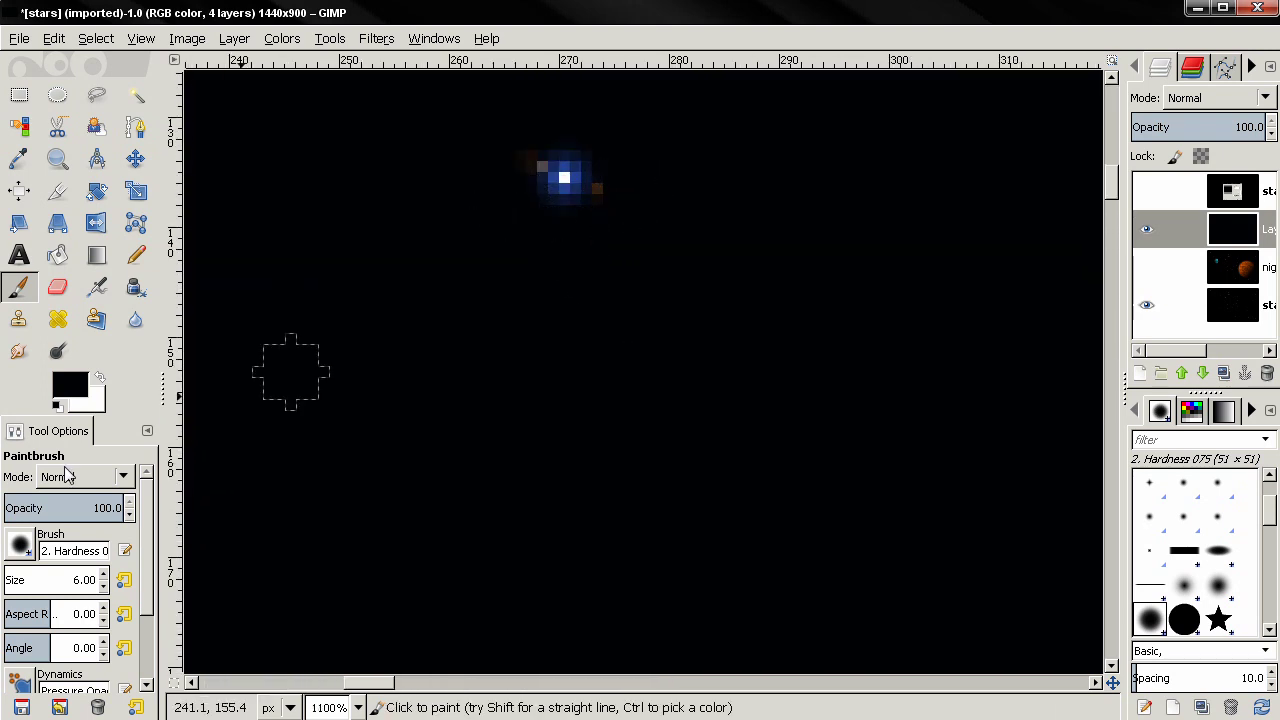
# Step: Switch to the Hardness 100 brush and restore the black star-painting layer's visibility
pyautogui.click(19, 545)
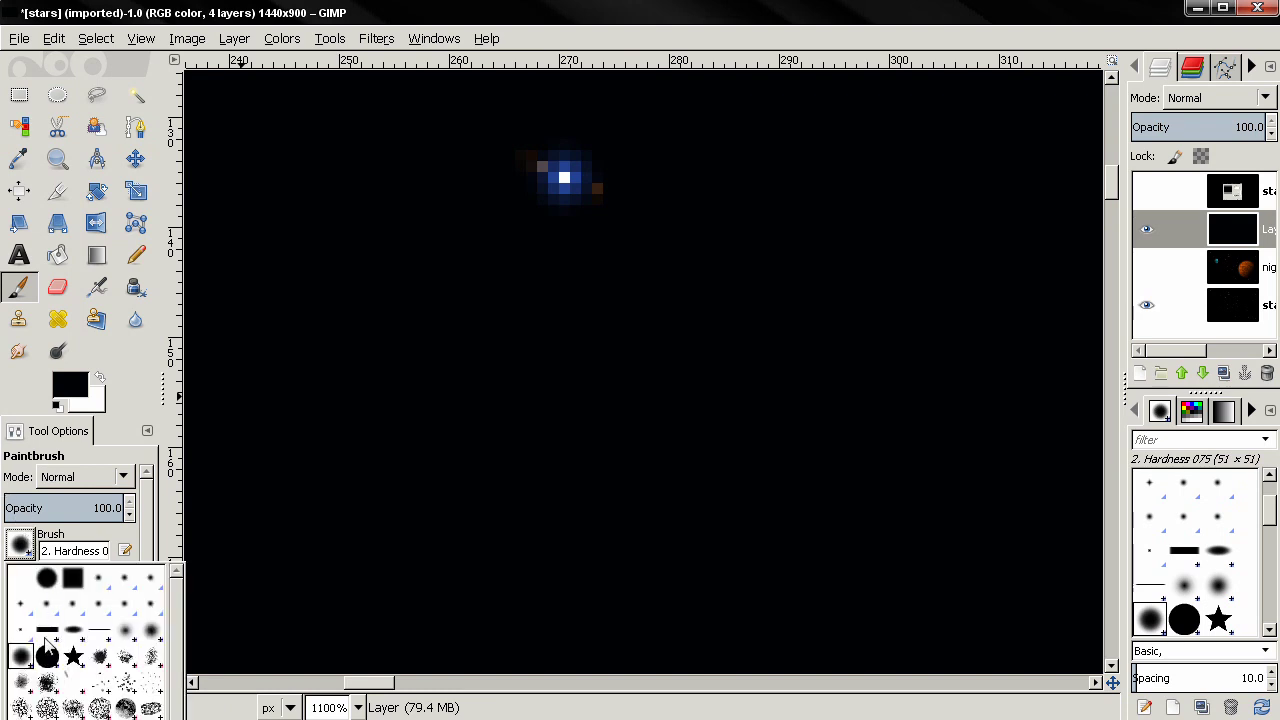
pyautogui.click(47, 655)
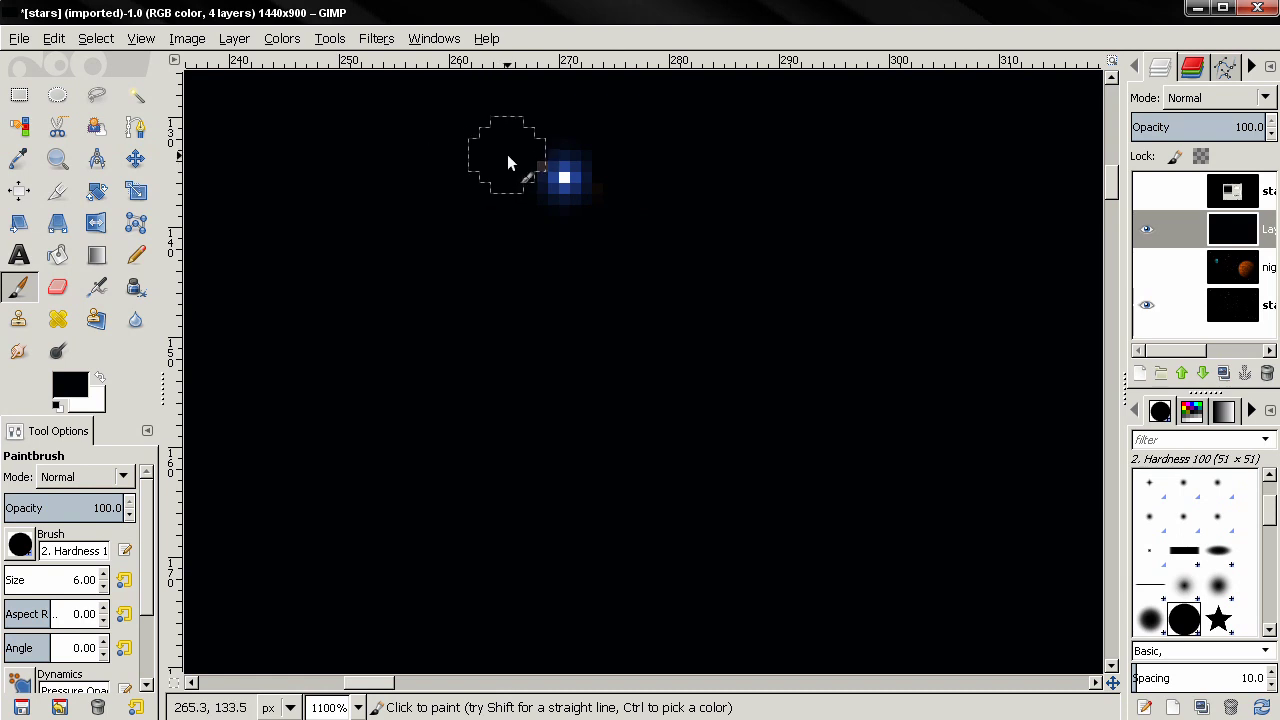
pyautogui.scroll(-5, 460, 222)
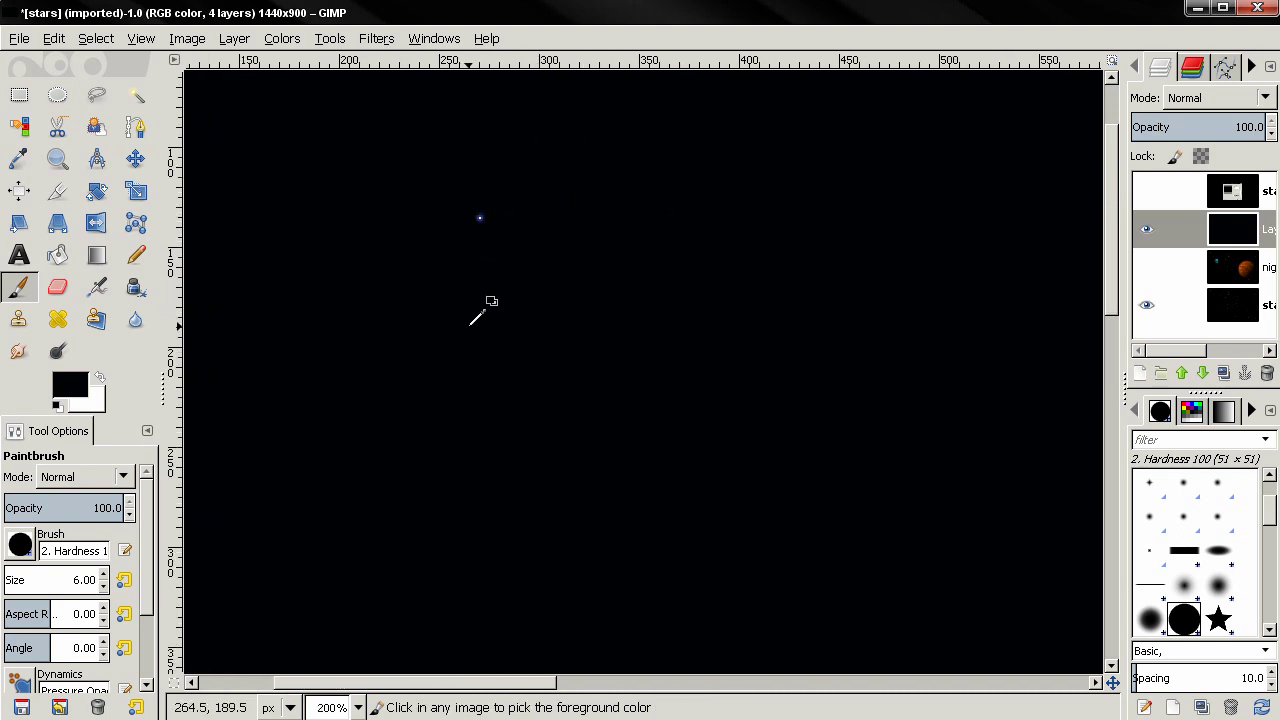
pyautogui.scroll(-2, 478, 316)
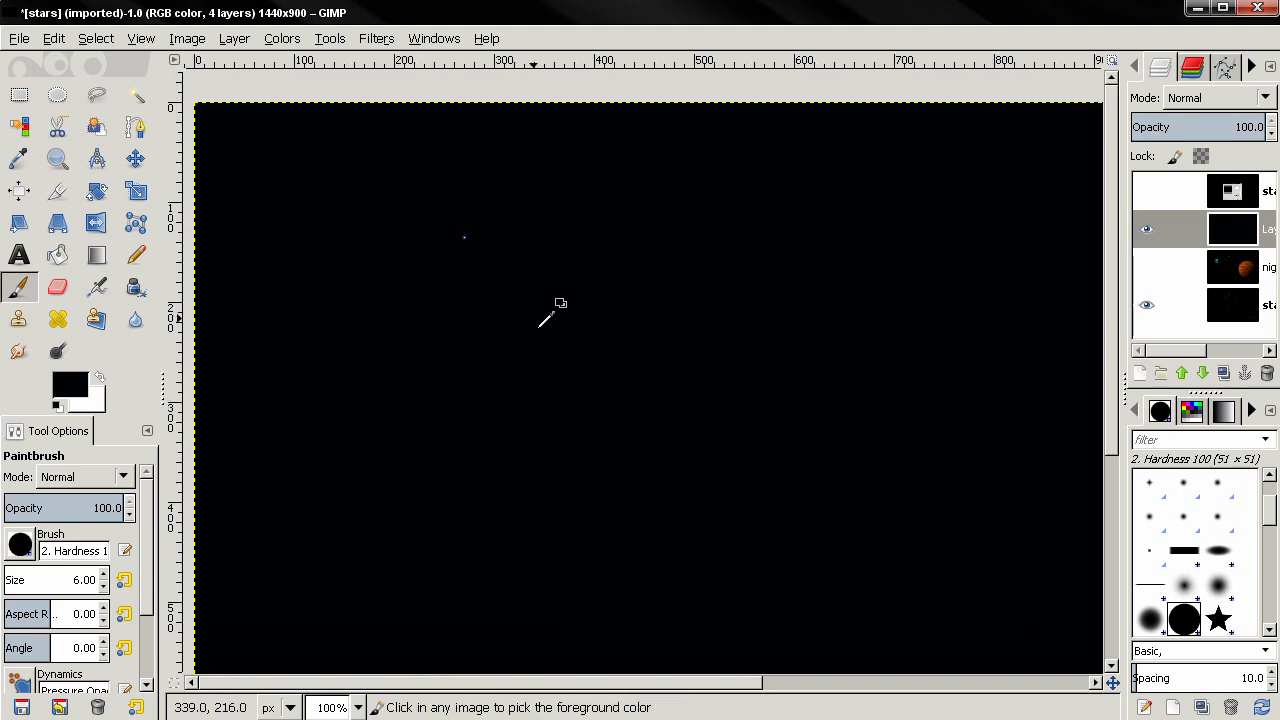
pyautogui.scroll(-1, 557, 306)
pyautogui.click(1146, 229)
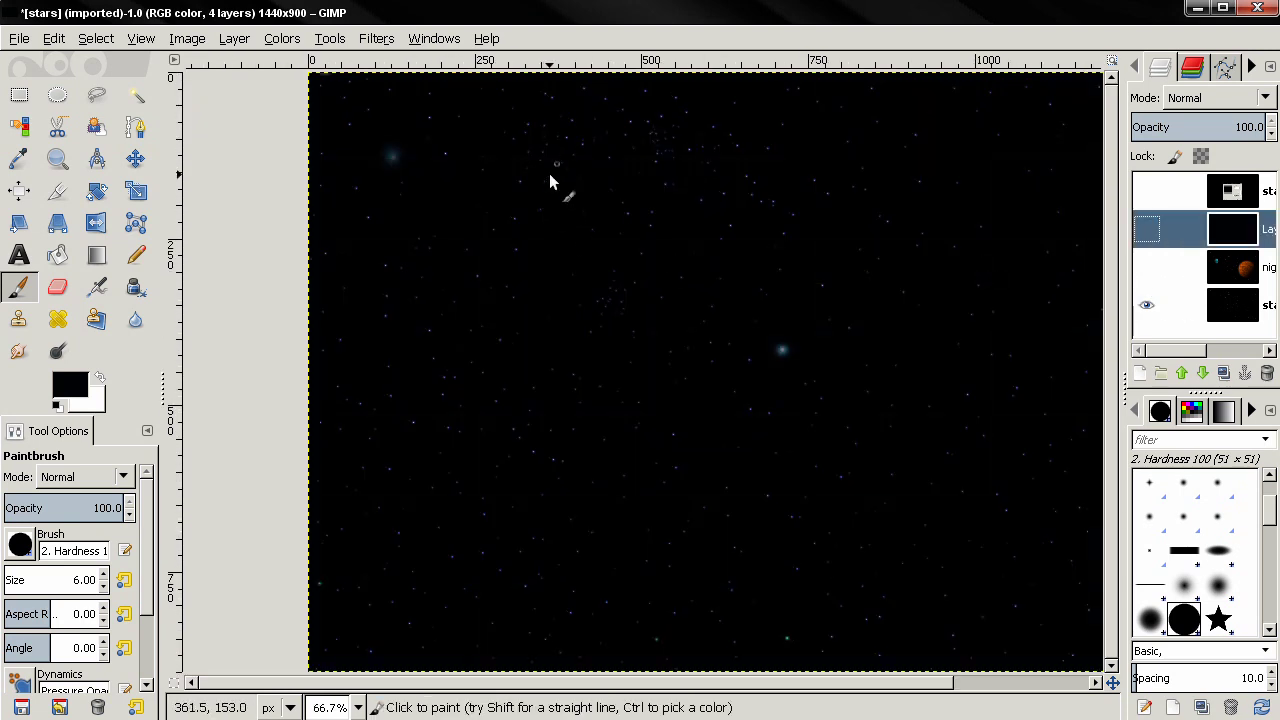
pyautogui.click(1146, 190)
pyautogui.hotkey('ctrl', 'shift', 'f')
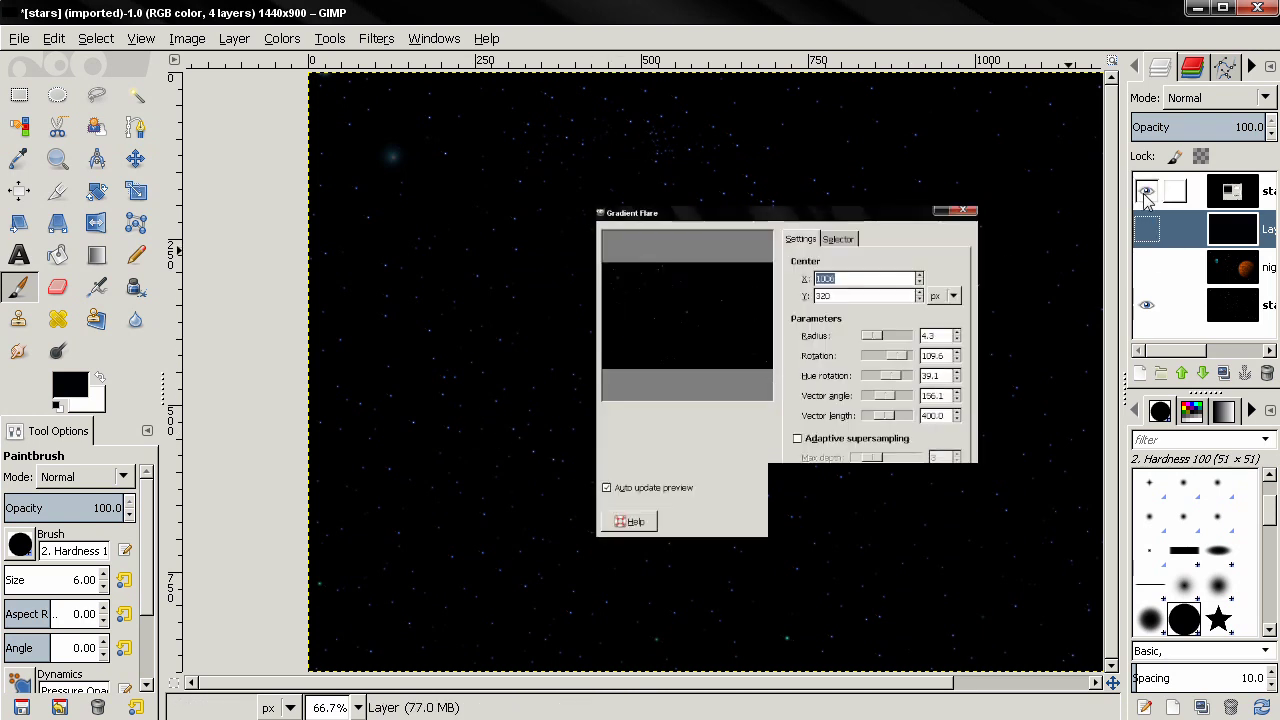
pyautogui.click(944, 521)
pyautogui.click(1146, 190)
pyautogui.click(1146, 229)
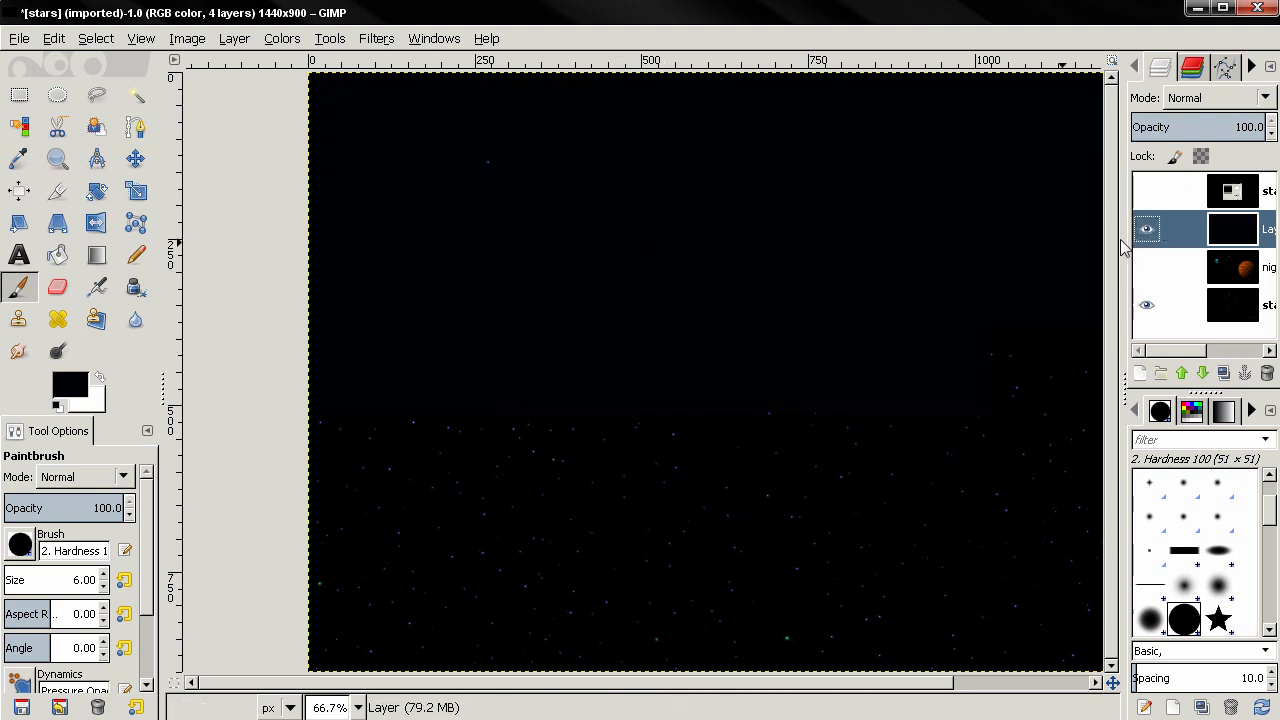
# Step: Use the Clone tool at size 9 with the small blue star as source
pyautogui.click(18, 318)
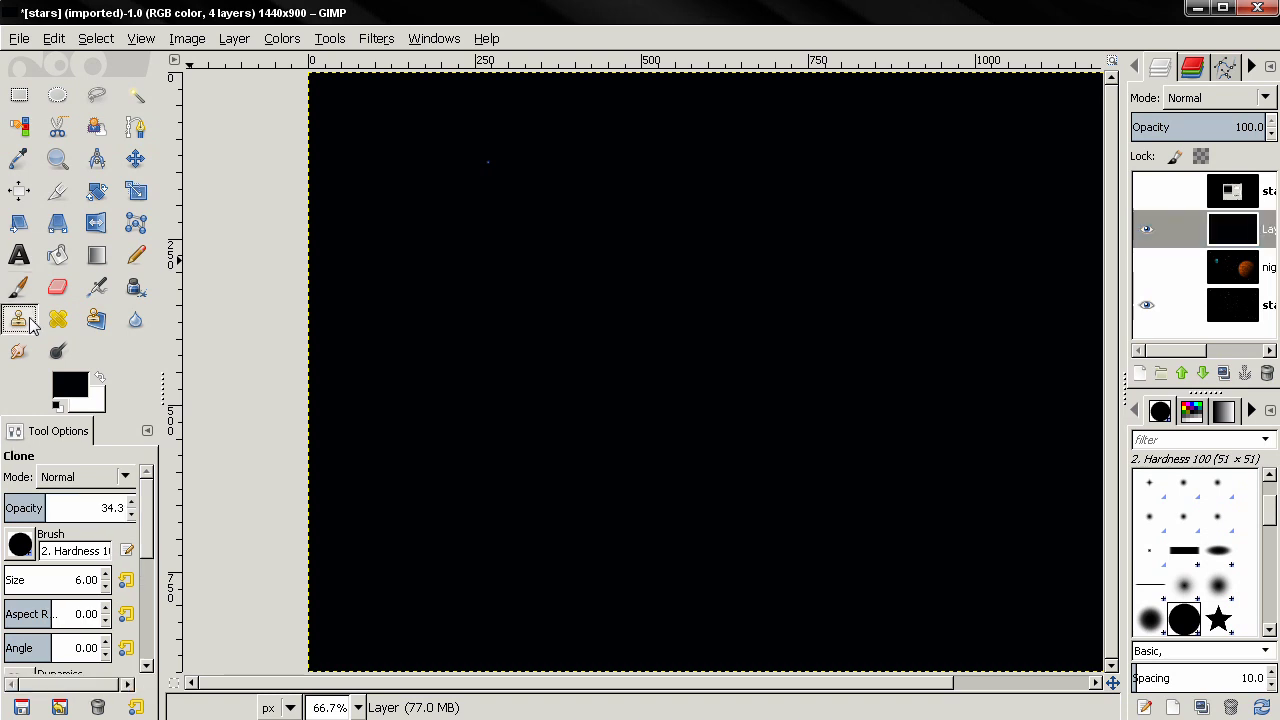
pyautogui.keyDown('ctrl'); pyautogui.scroll(5, 469, 157); pyautogui.keyUp('ctrl')
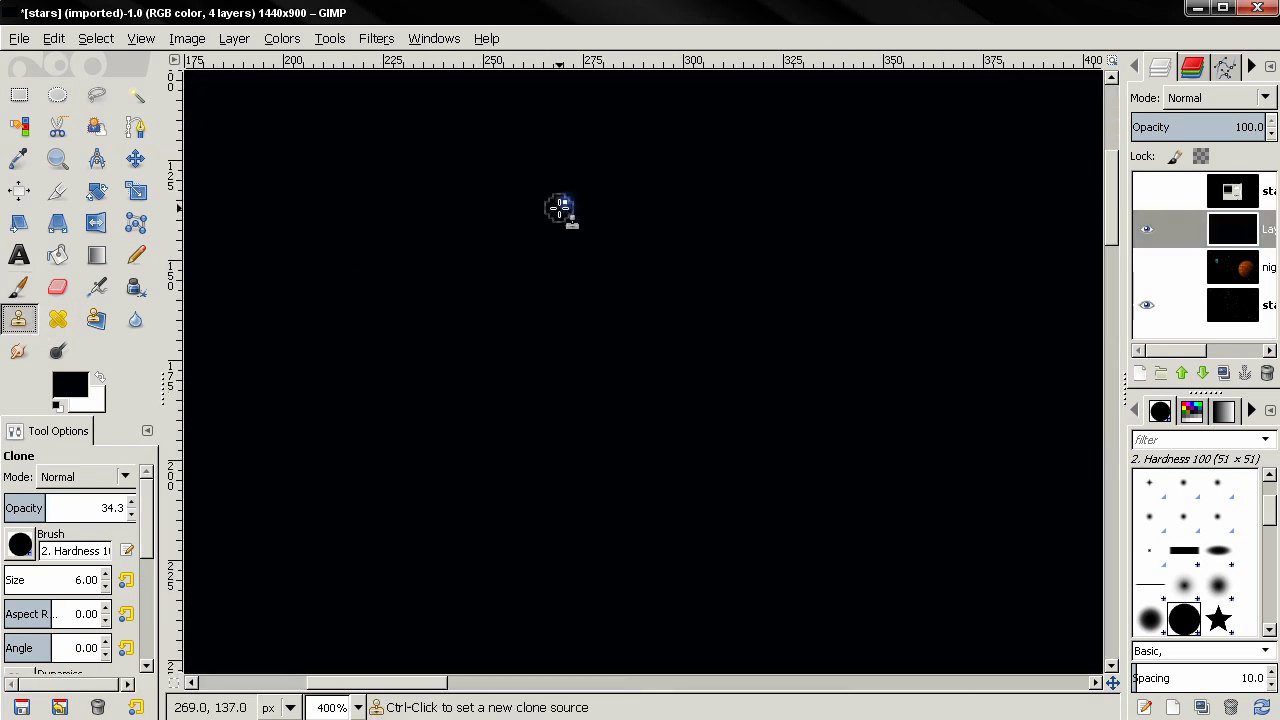
pyautogui.press(']')
pyautogui.press(']')
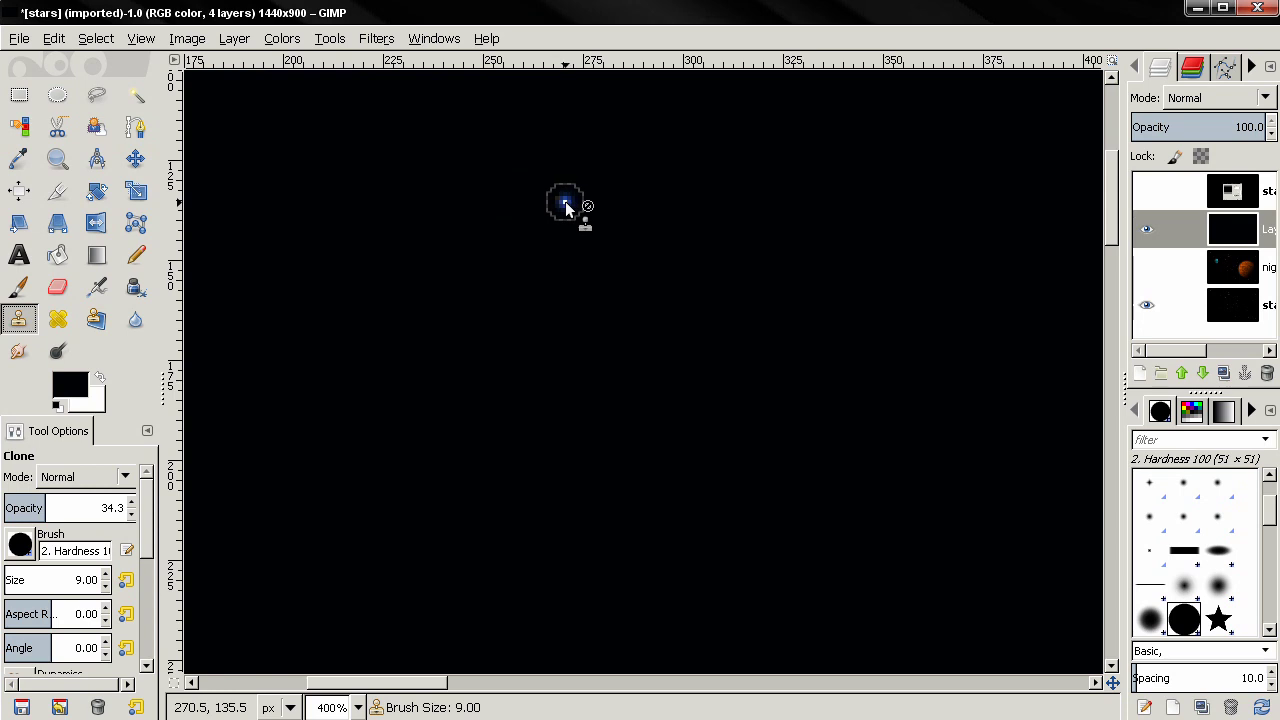
pyautogui.keyDown('ctrl'); pyautogui.click(565, 205); pyautogui.keyUp('ctrl')
pyautogui.keyDown('ctrl'); pyautogui.scroll(-6, 634, 263); pyautogui.keyUp('ctrl')
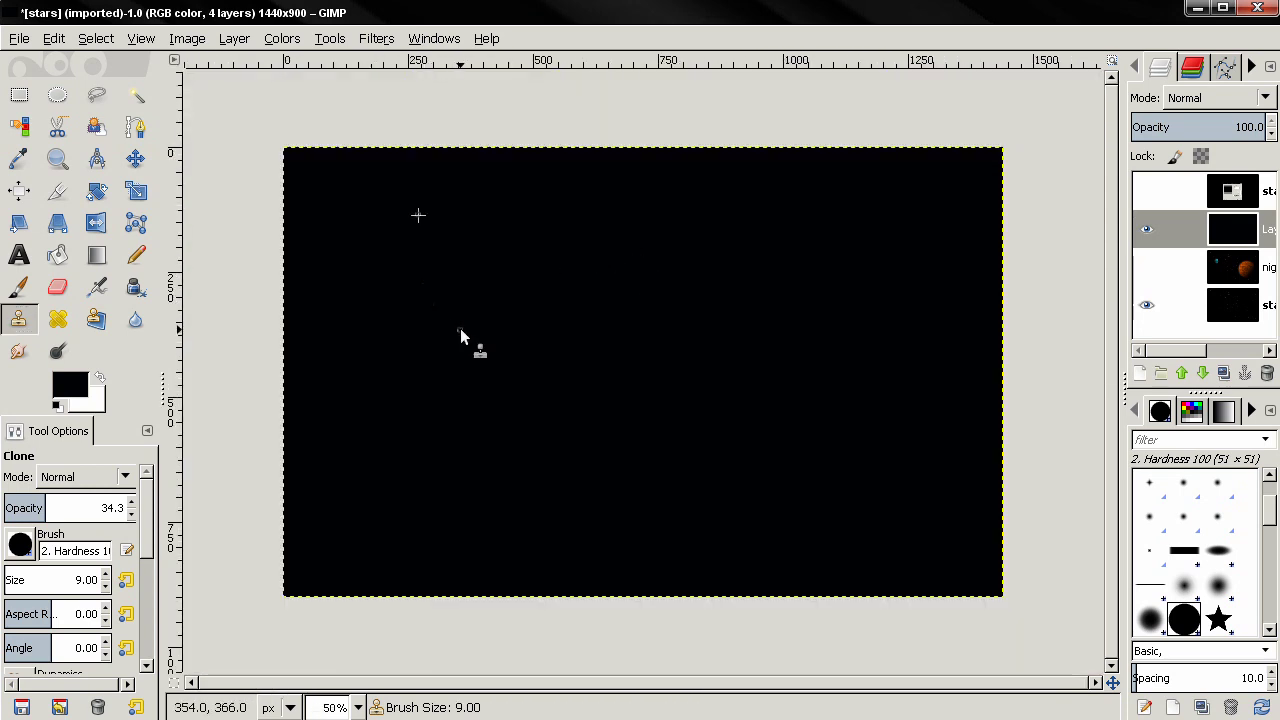
pyautogui.keyDown('ctrl'); pyautogui.scroll(1, 474, 222); pyautogui.keyUp('ctrl')
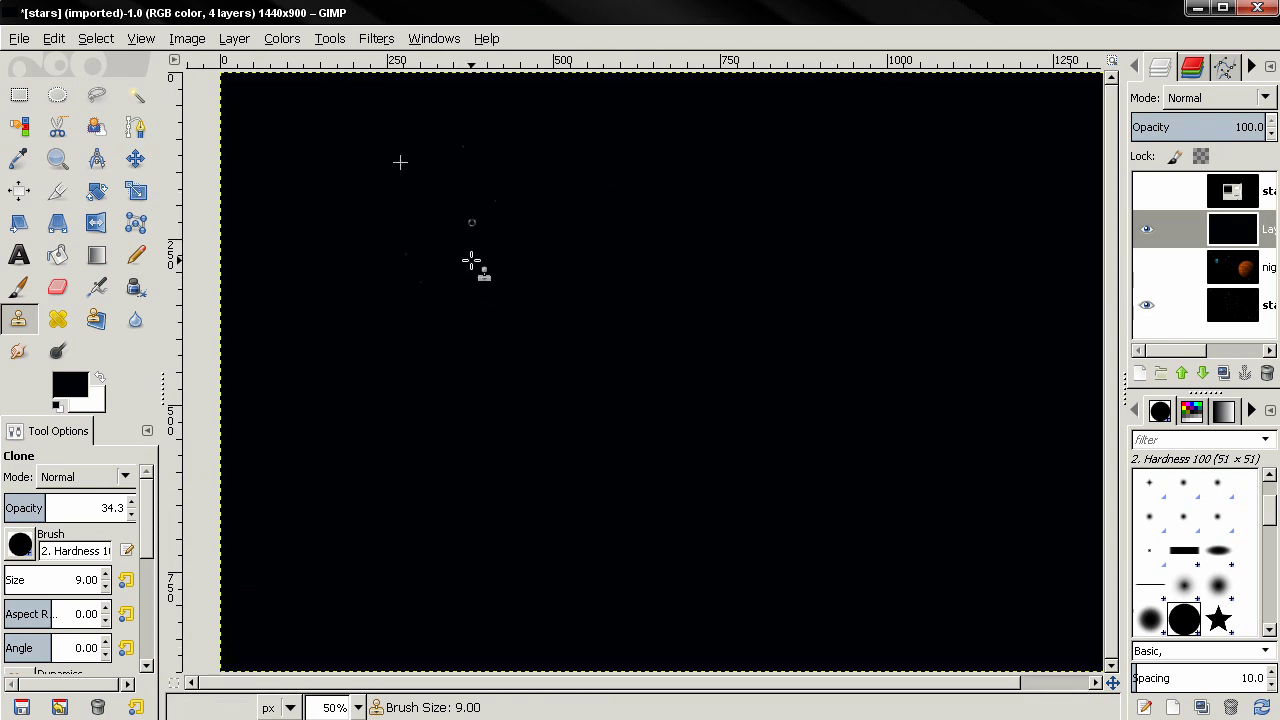
# Step: Raise clone opacity to 100 and stamp several star copies across the upper left
pyautogui.click(400, 335)
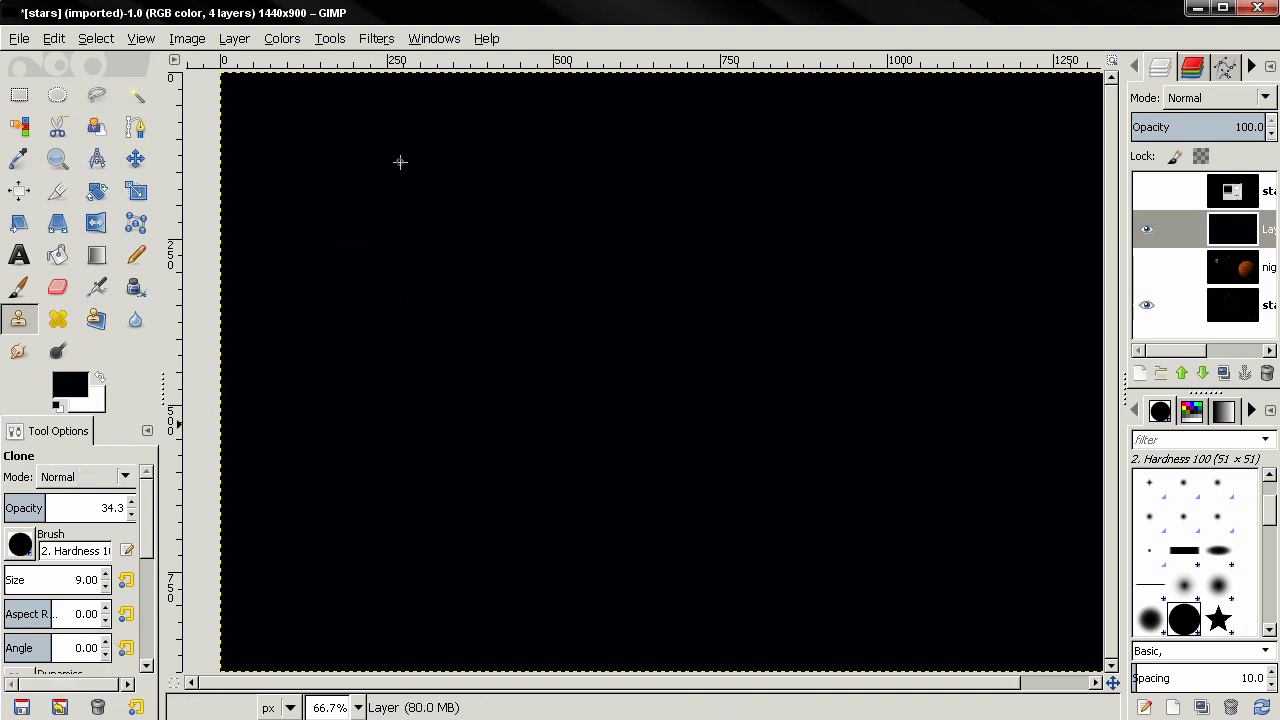
pyautogui.moveTo(45, 517); pyautogui.dragTo(130, 510)
pyautogui.moveTo(50, 508); pyautogui.dragTo(130, 508)
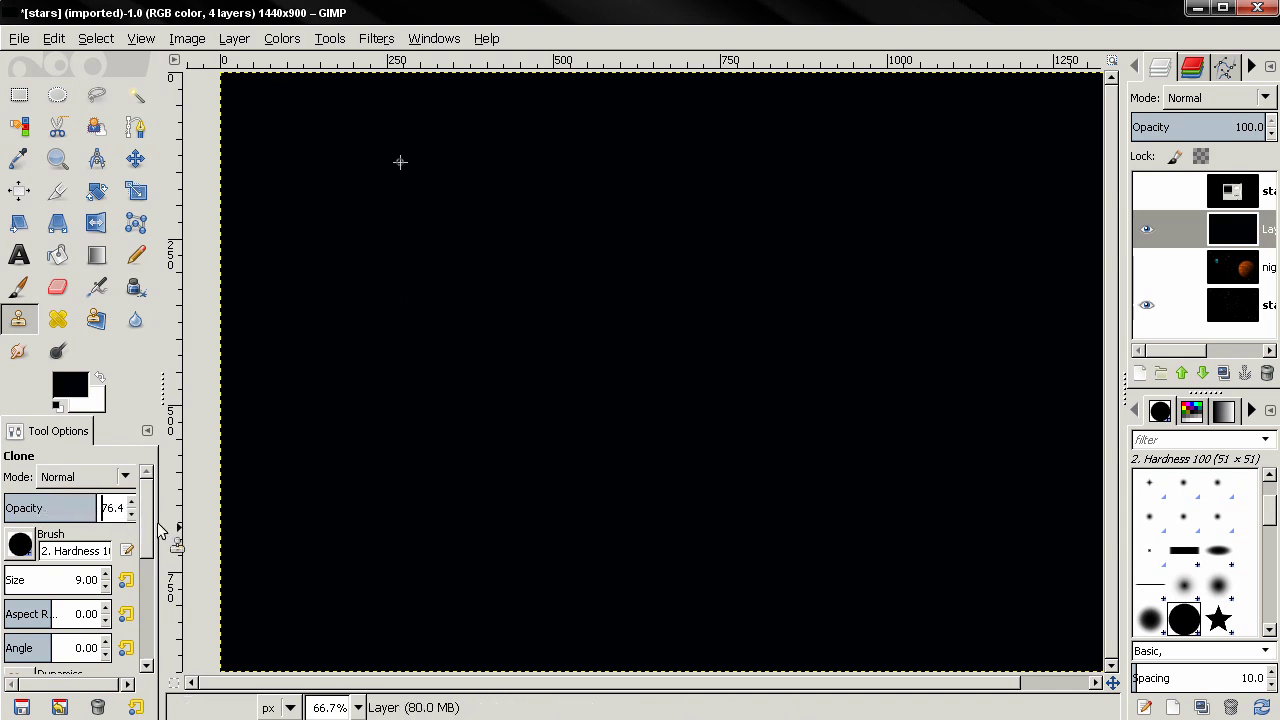
pyautogui.moveTo(76, 510); pyautogui.dragTo(160, 487)
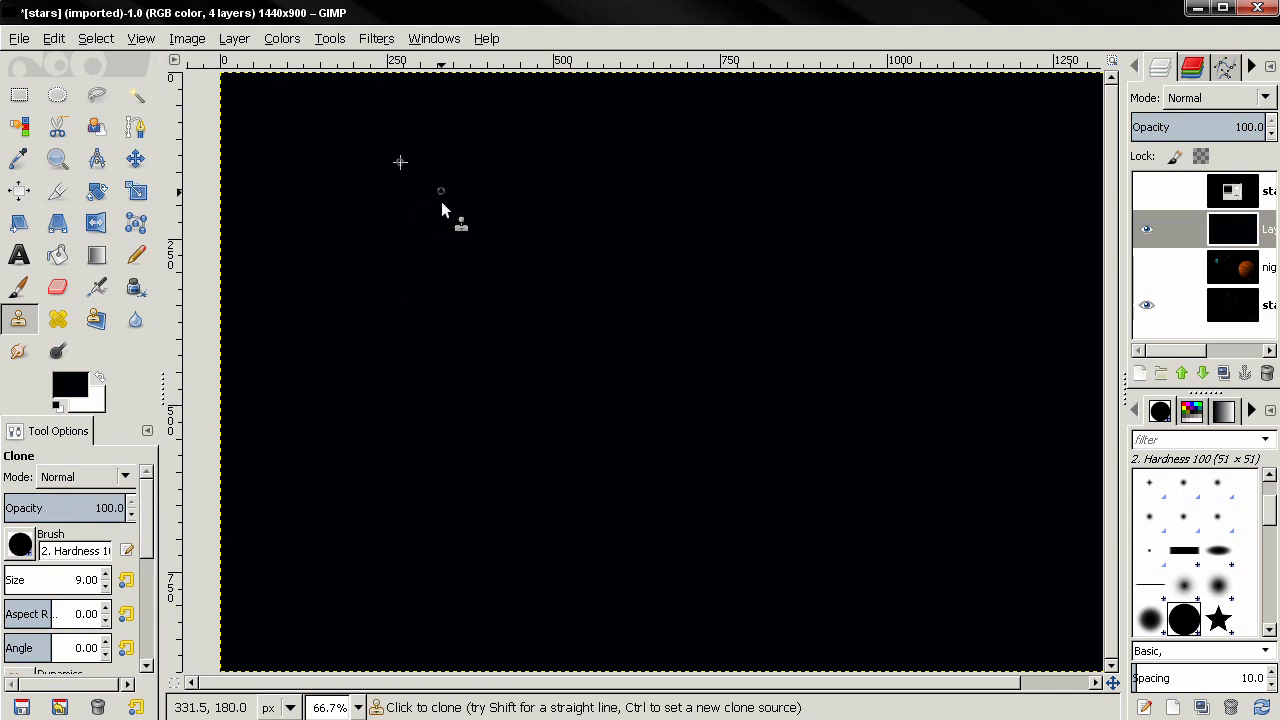
pyautogui.click(441, 203)
pyautogui.click(404, 273)
pyautogui.click(350, 250)
pyautogui.click(336, 299)
pyautogui.click(380, 236)
pyautogui.click(350, 201)
pyautogui.click(277, 237)
# Step: Lower clone opacity to 43.4 and stamp two fainter star copies nearby
pyautogui.keyDown('ctrl'); pyautogui.scroll(-1, 405, 305); pyautogui.keyUp('ctrl')
pyautogui.keyDown('ctrl'); pyautogui.scroll(-2, 405, 305); pyautogui.keyUp('ctrl')
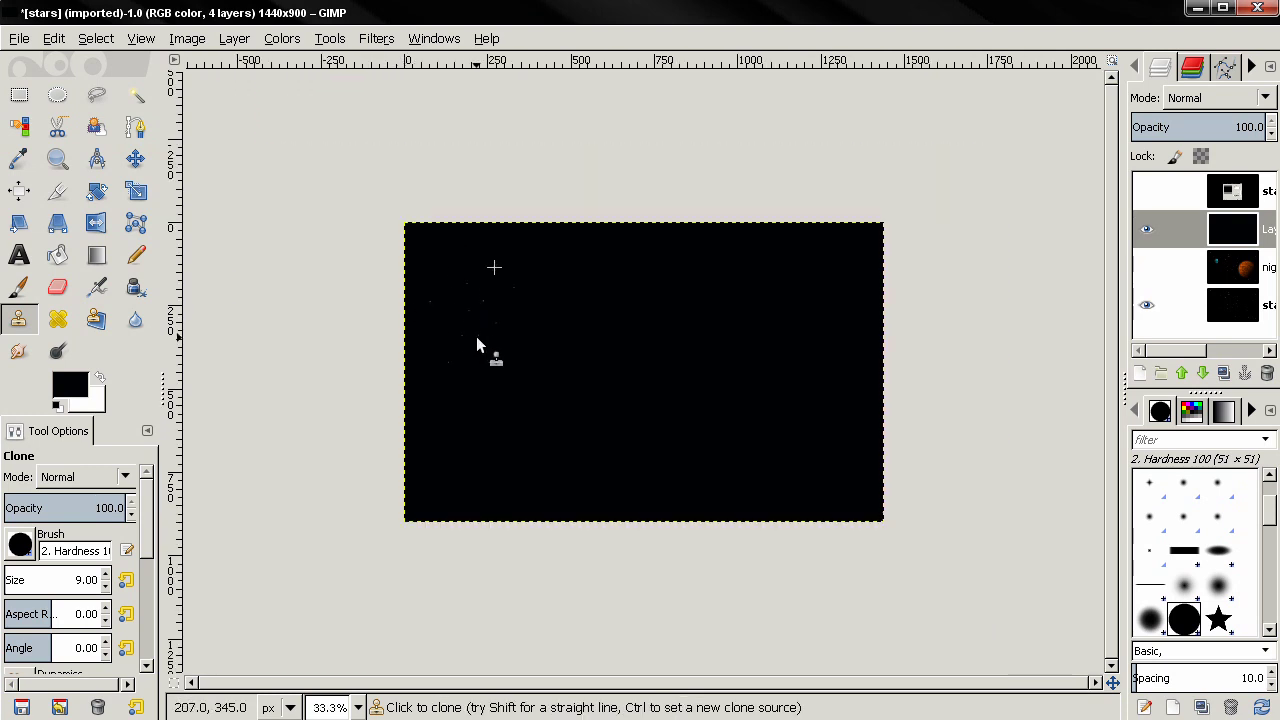
pyautogui.keyDown('ctrl'); pyautogui.scroll(2, 546, 340); pyautogui.keyUp('ctrl')
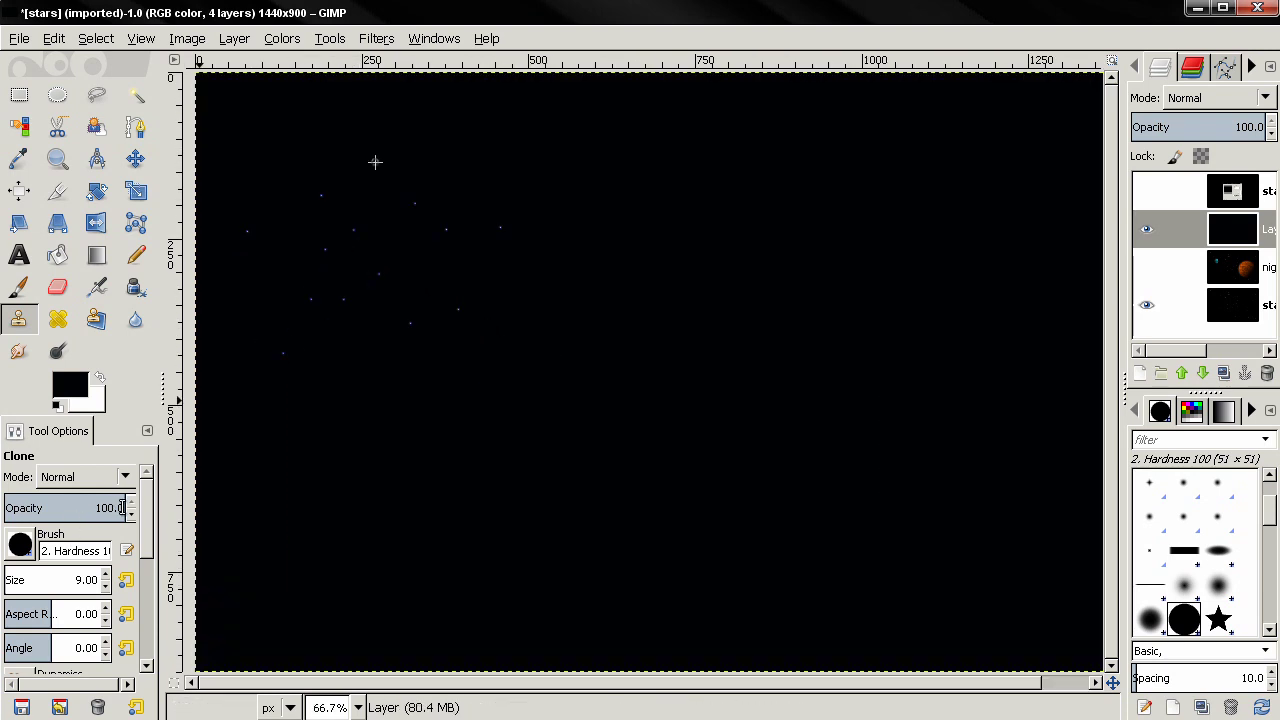
pyautogui.moveTo(125, 508); pyautogui.dragTo(57, 508)
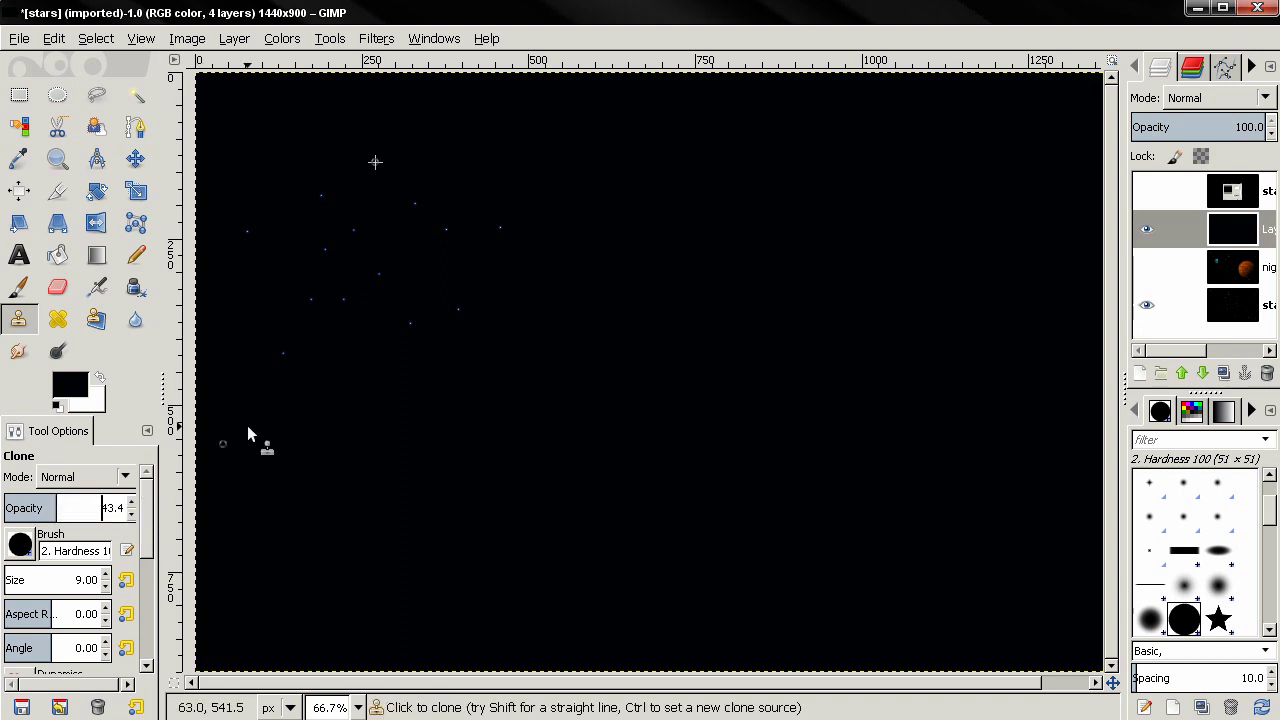
pyautogui.click(472, 314)
pyautogui.click(499, 280)
pyautogui.press('-')
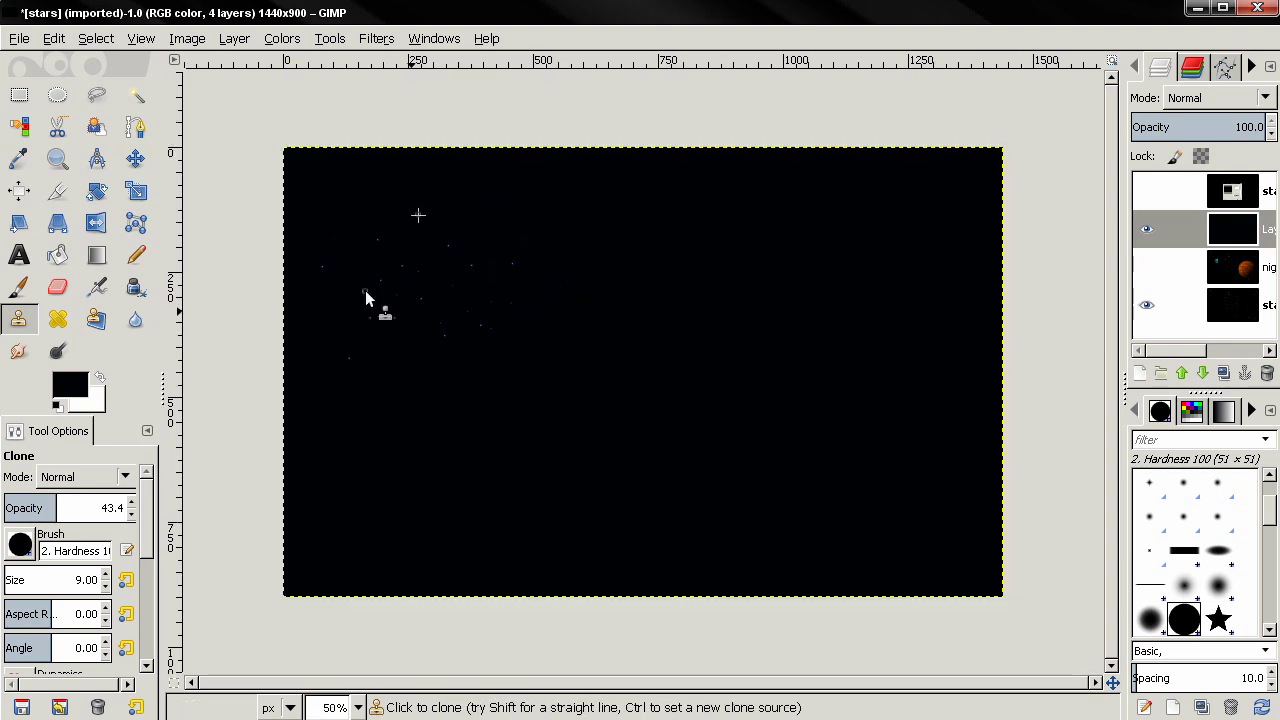
pyautogui.click(1146, 229)
pyautogui.press('+')
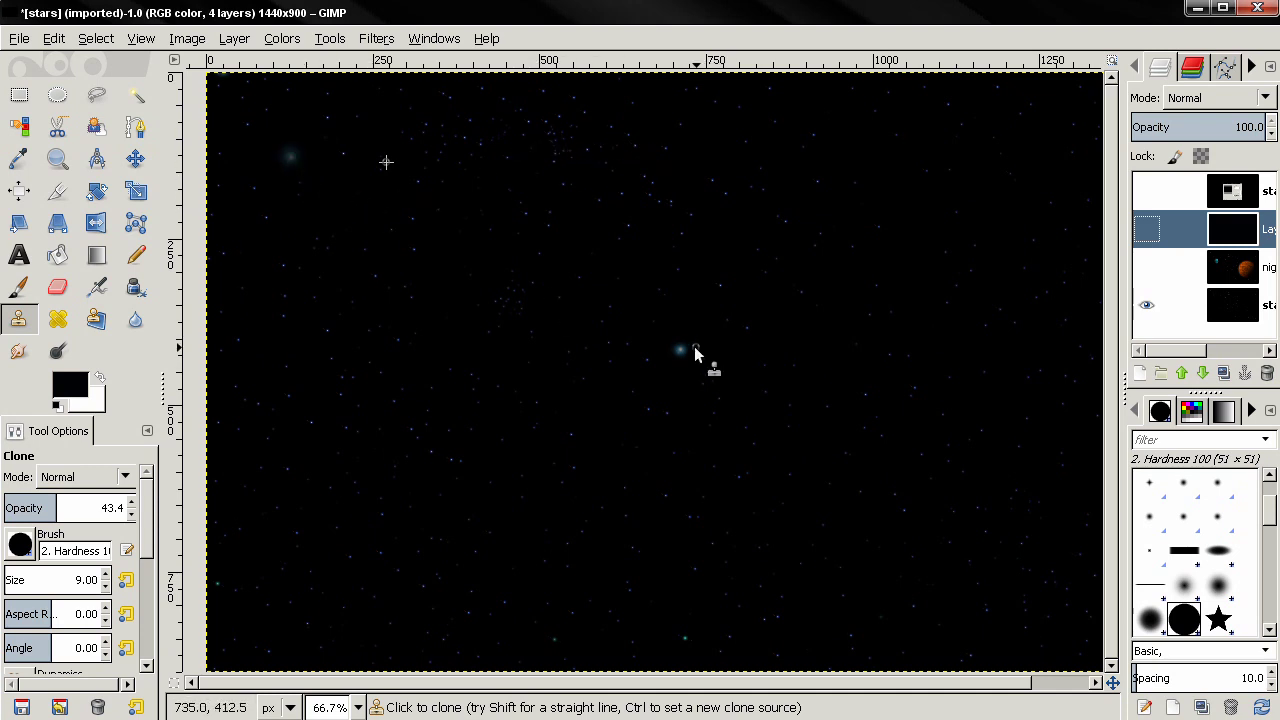
pyautogui.press('-')
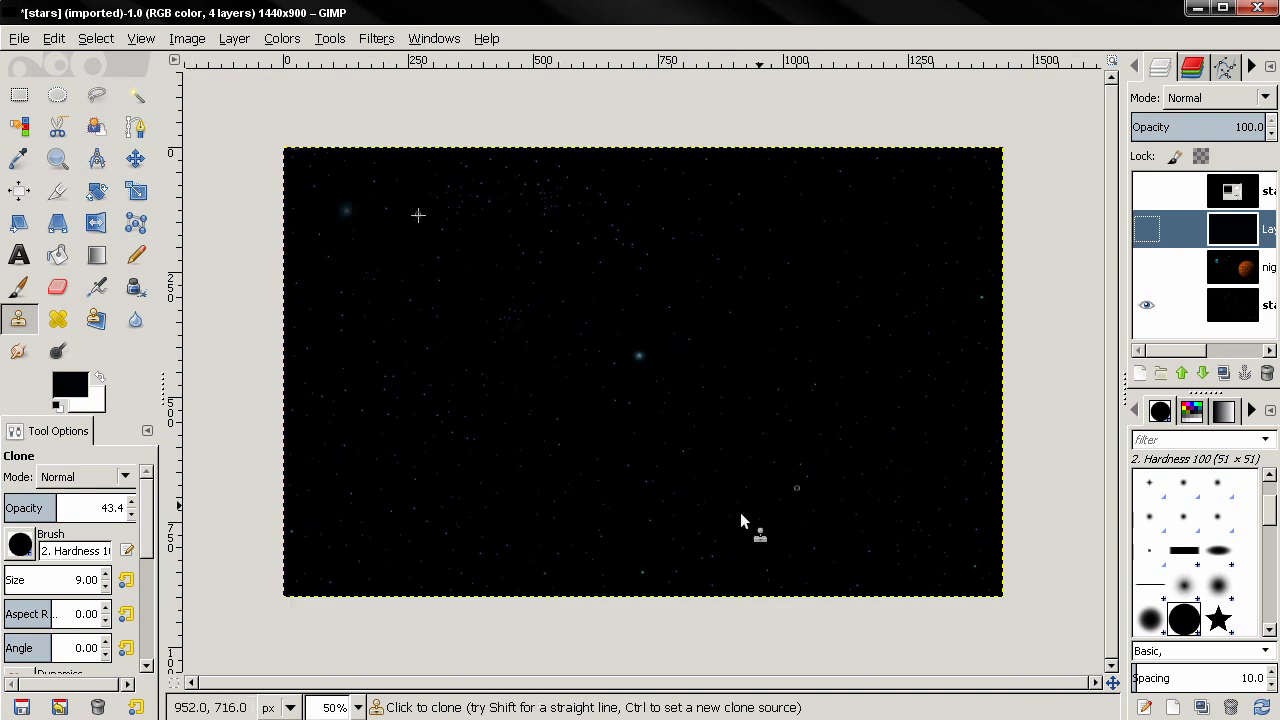
pyautogui.press('+')
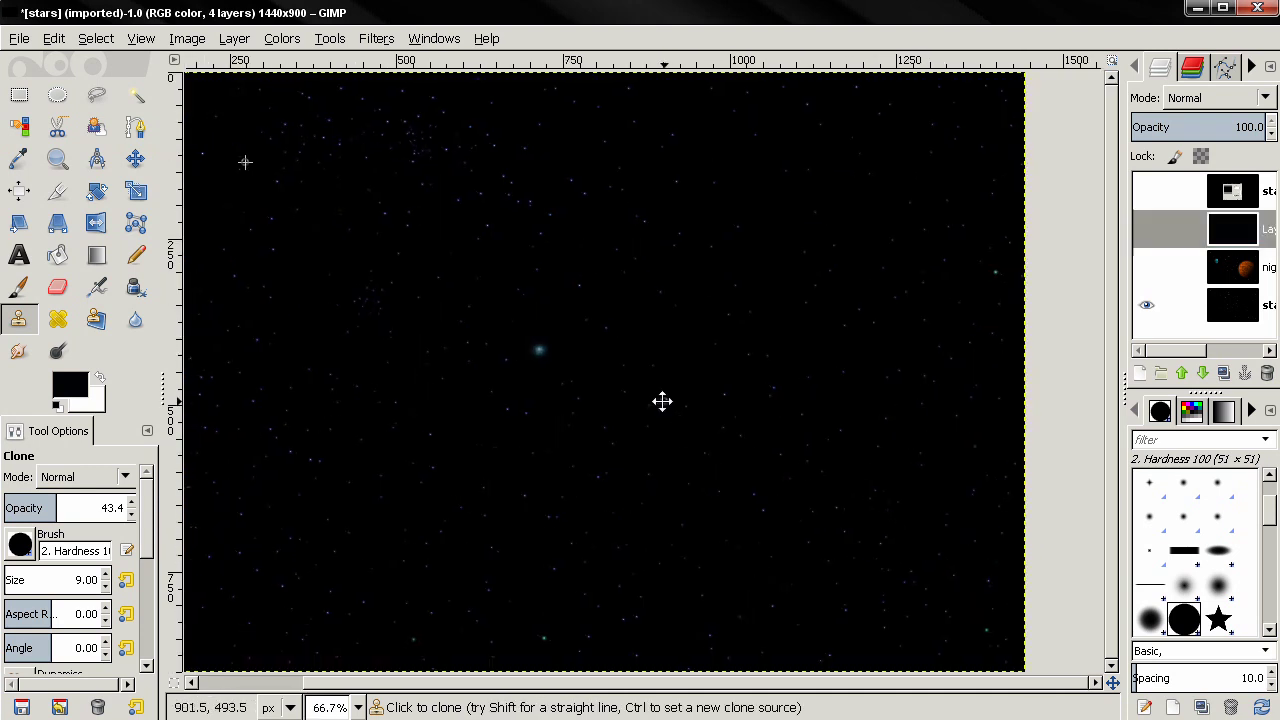
pyautogui.moveTo(662, 401); pyautogui.dragTo(706, 401)
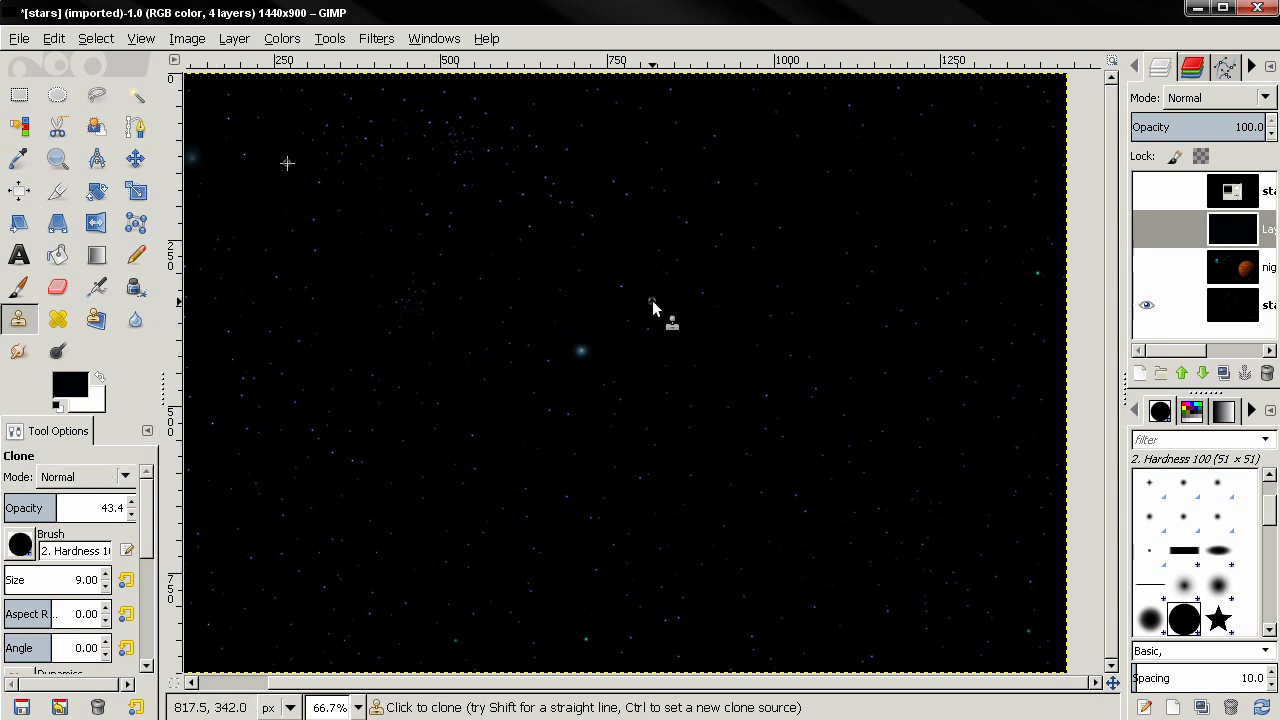
pyautogui.scroll(-1, 637, 309)
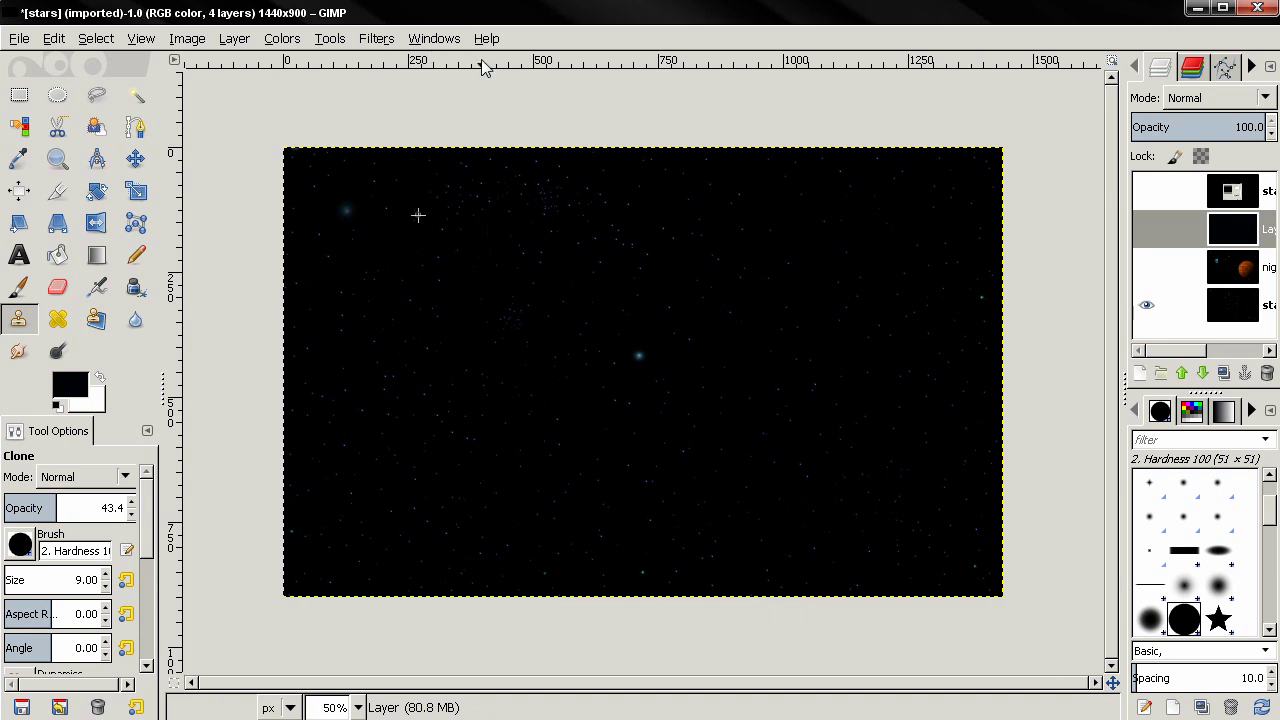
# Step: Show the cloned-stars layer and reopen Gradient Flare centred at 1198, 298
pyautogui.click(1146, 229)
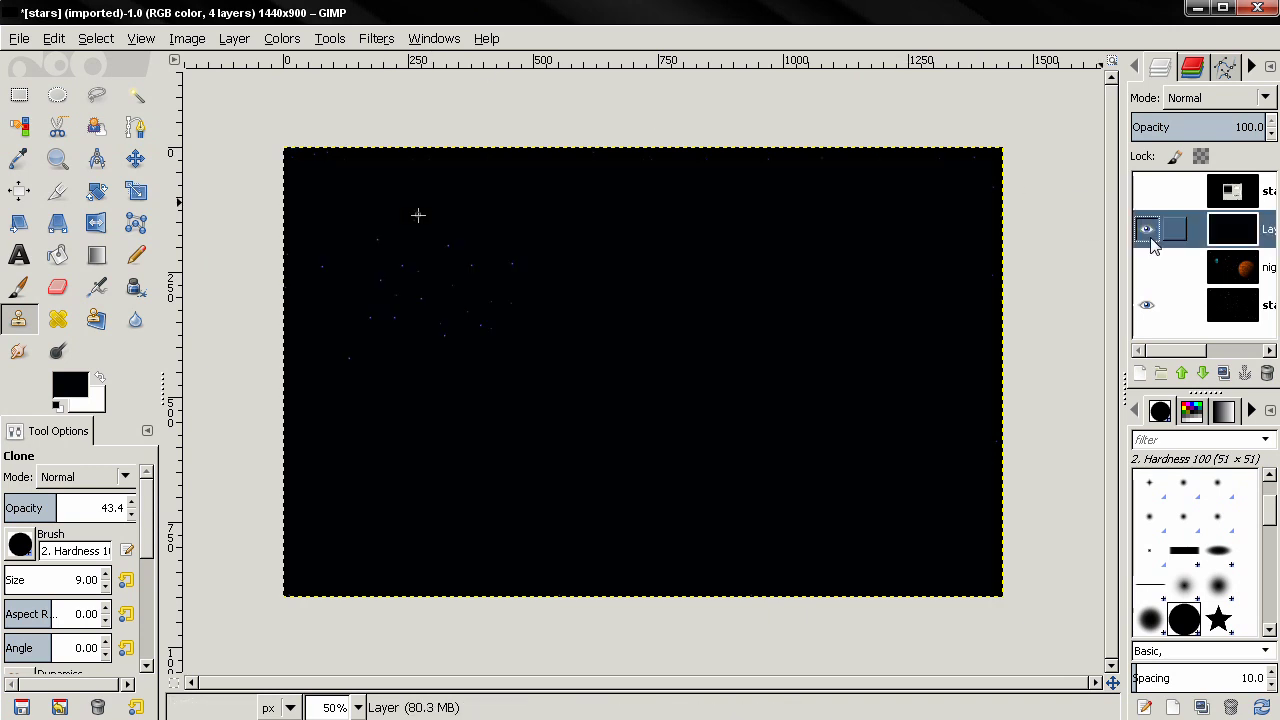
pyautogui.click(392, 42)
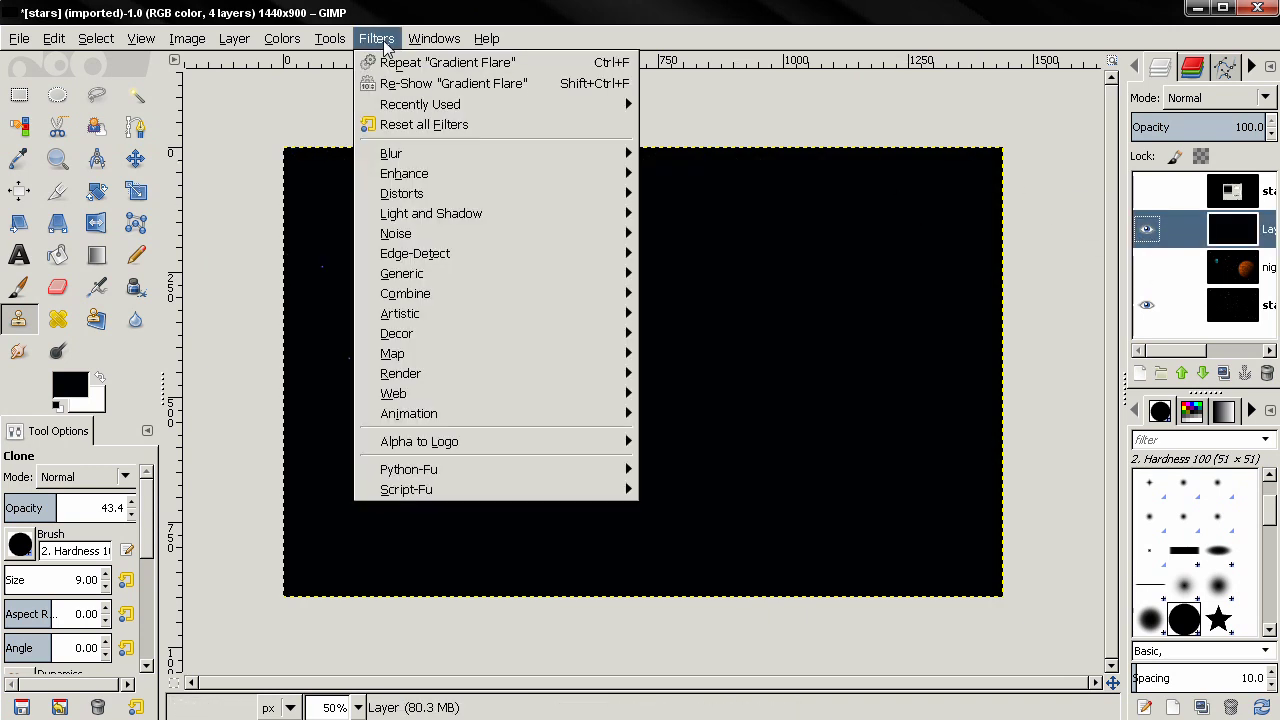
pyautogui.click(414, 86)
pyautogui.click(318, 184)
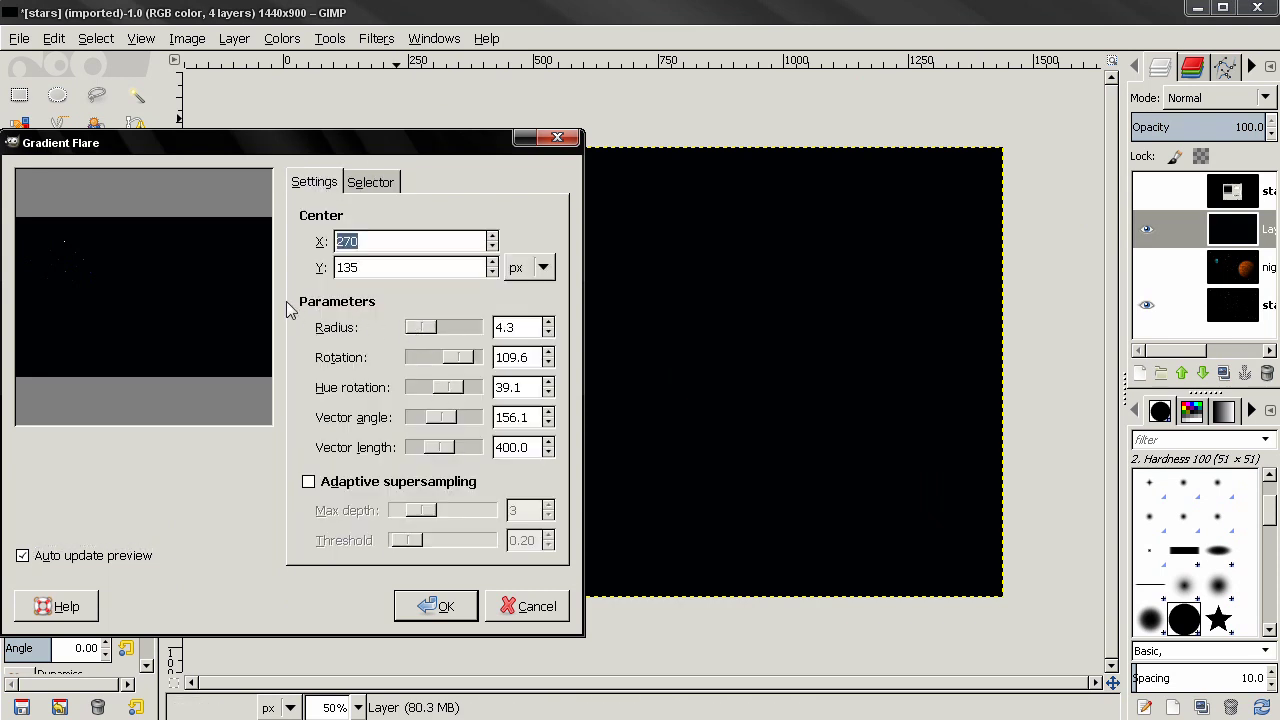
pyautogui.click(229, 270)
# Step: Set the flare radius to 35 and render the blue flare star
pyautogui.moveTo(423, 329); pyautogui.dragTo(422, 331)
pyautogui.write('3')
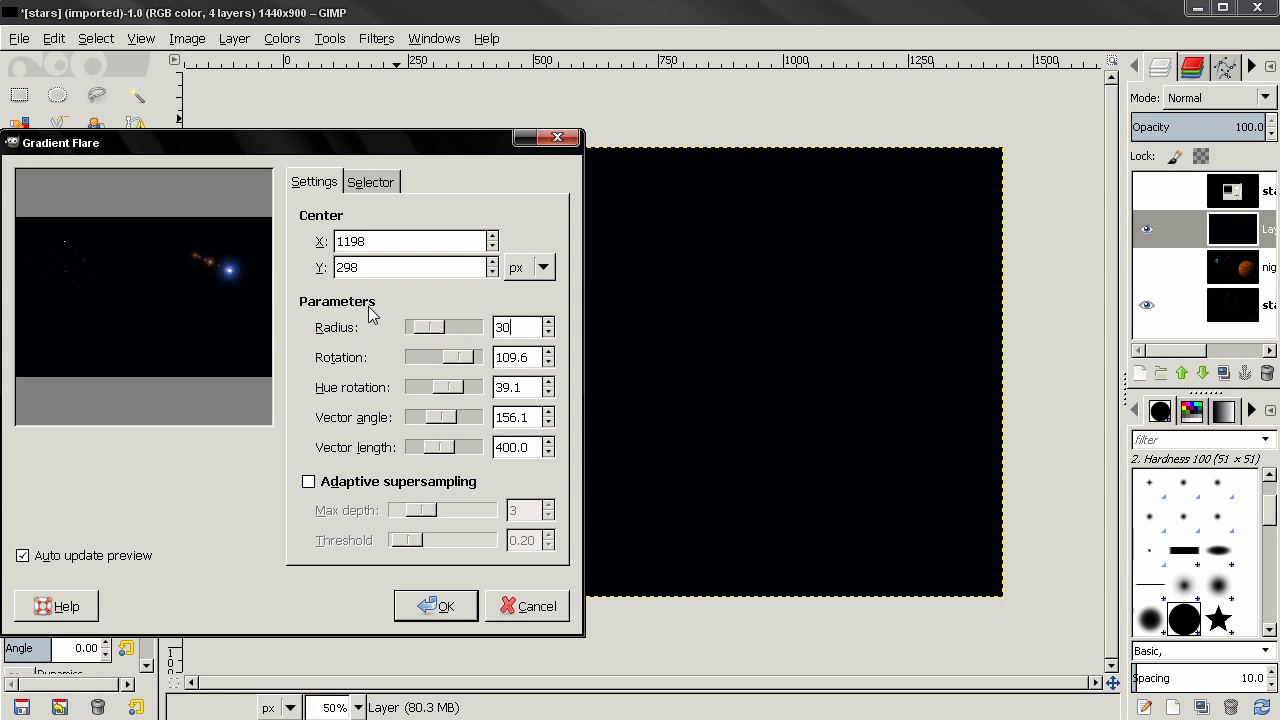
pyautogui.write('0')
pyautogui.press('Return')
pyautogui.click(422, 327)
pyautogui.write('35')
pyautogui.press('Return')
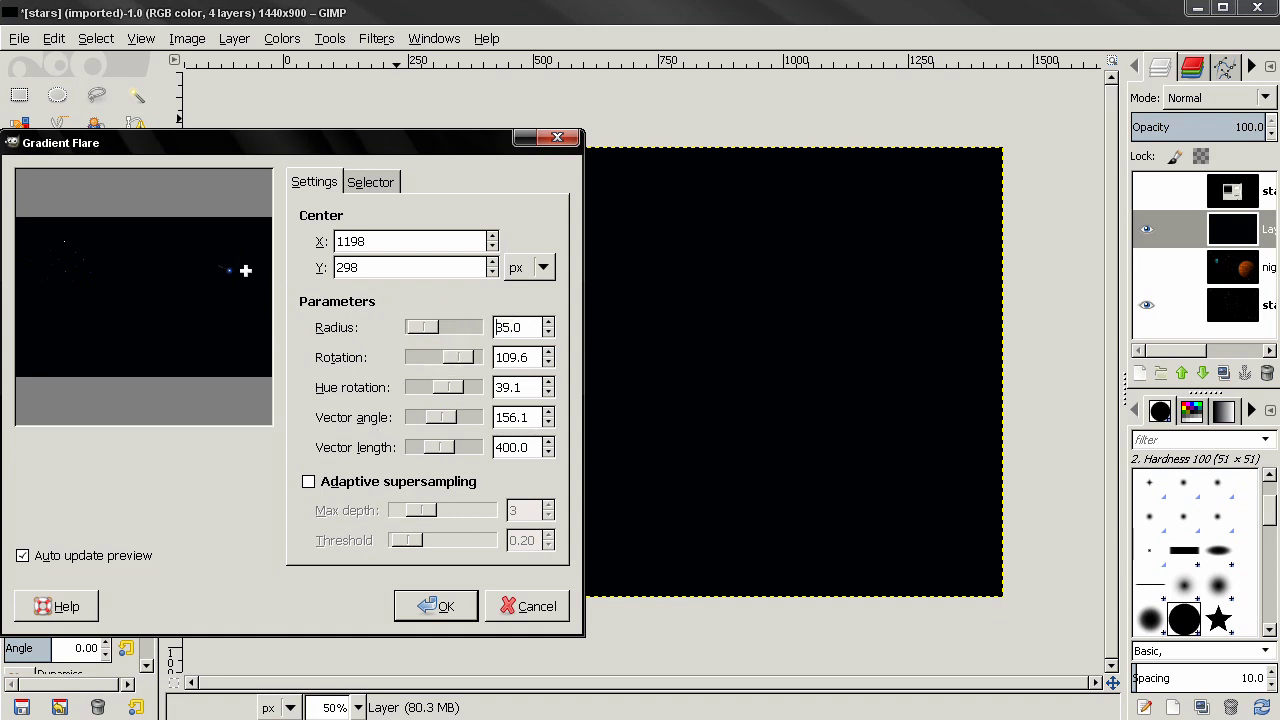
pyautogui.click(437, 607)
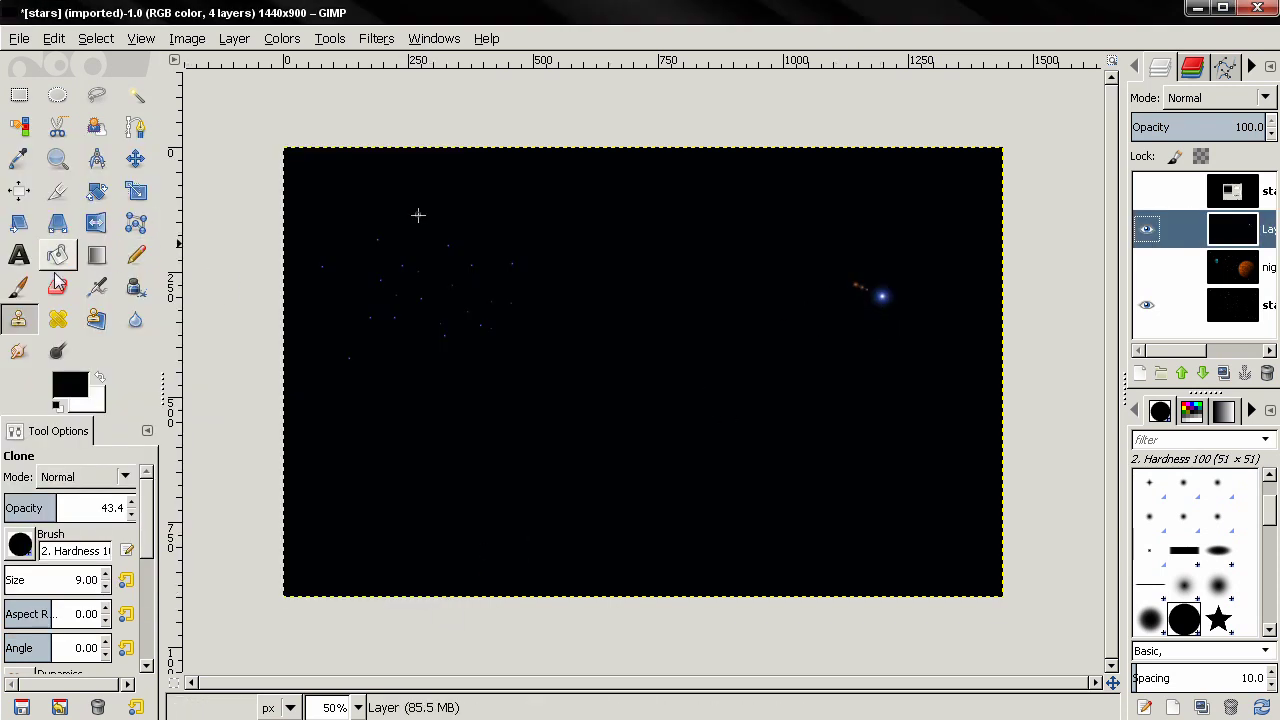
pyautogui.click(18, 286)
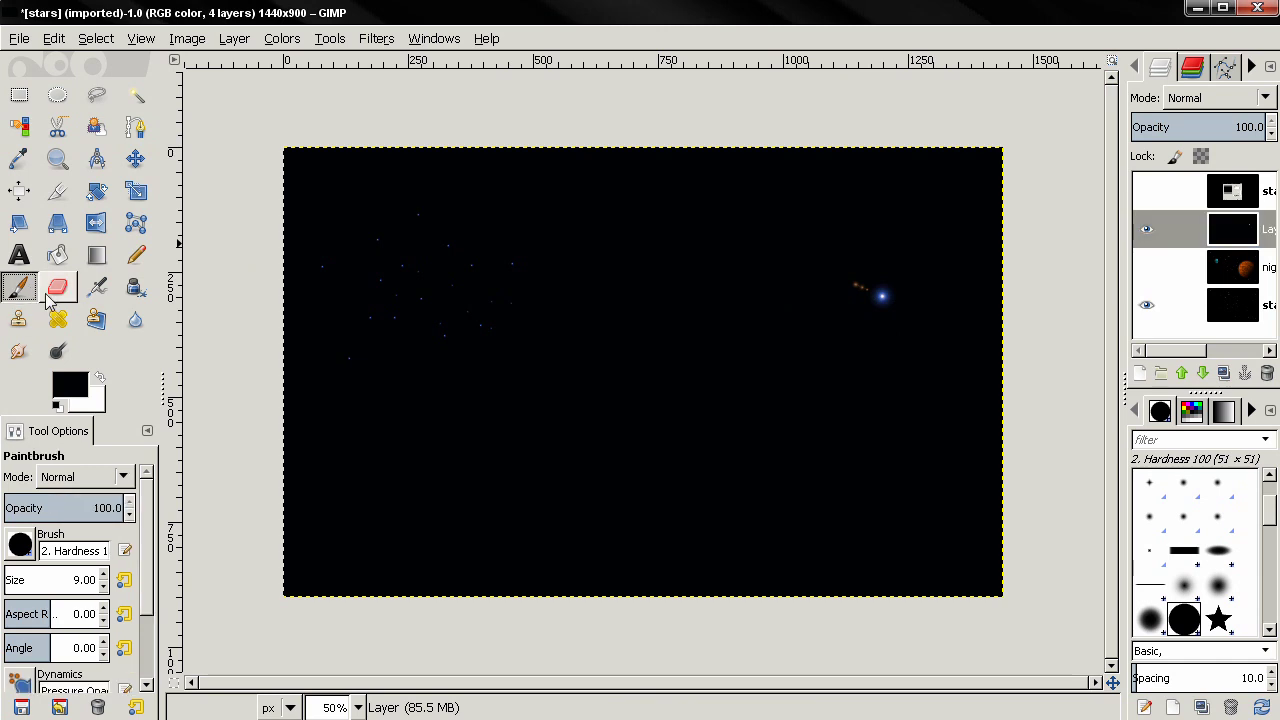
# Step: Paint out the orange streak, then reapply Gradient Flare with hue rotation raised to 109.6
pyautogui.click(860, 300)
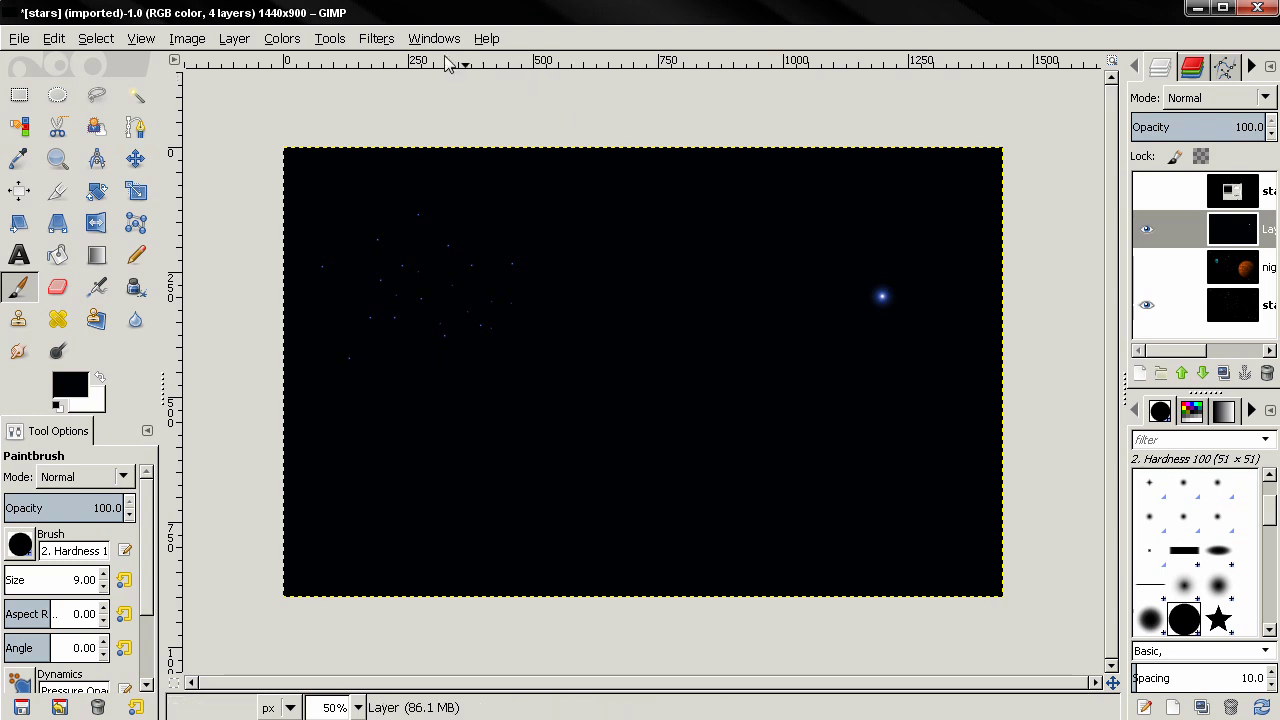
pyautogui.click(377, 38)
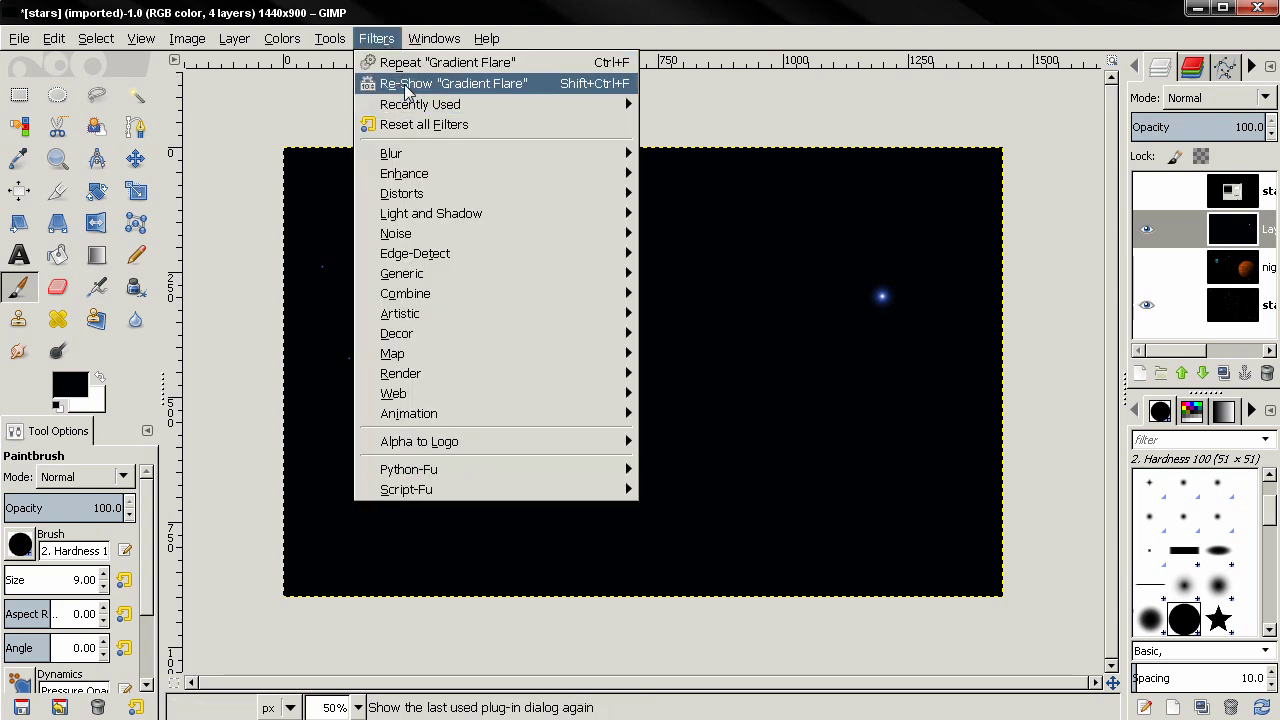
pyautogui.click(405, 84)
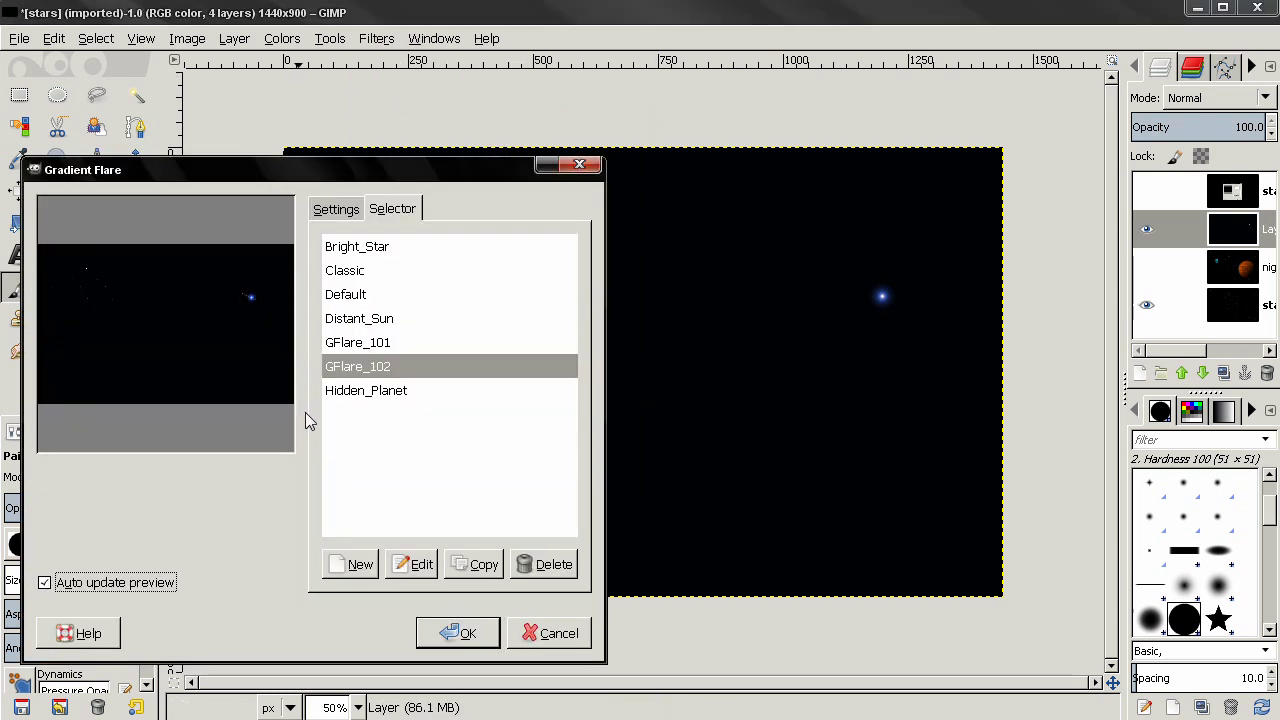
pyautogui.click(338, 214)
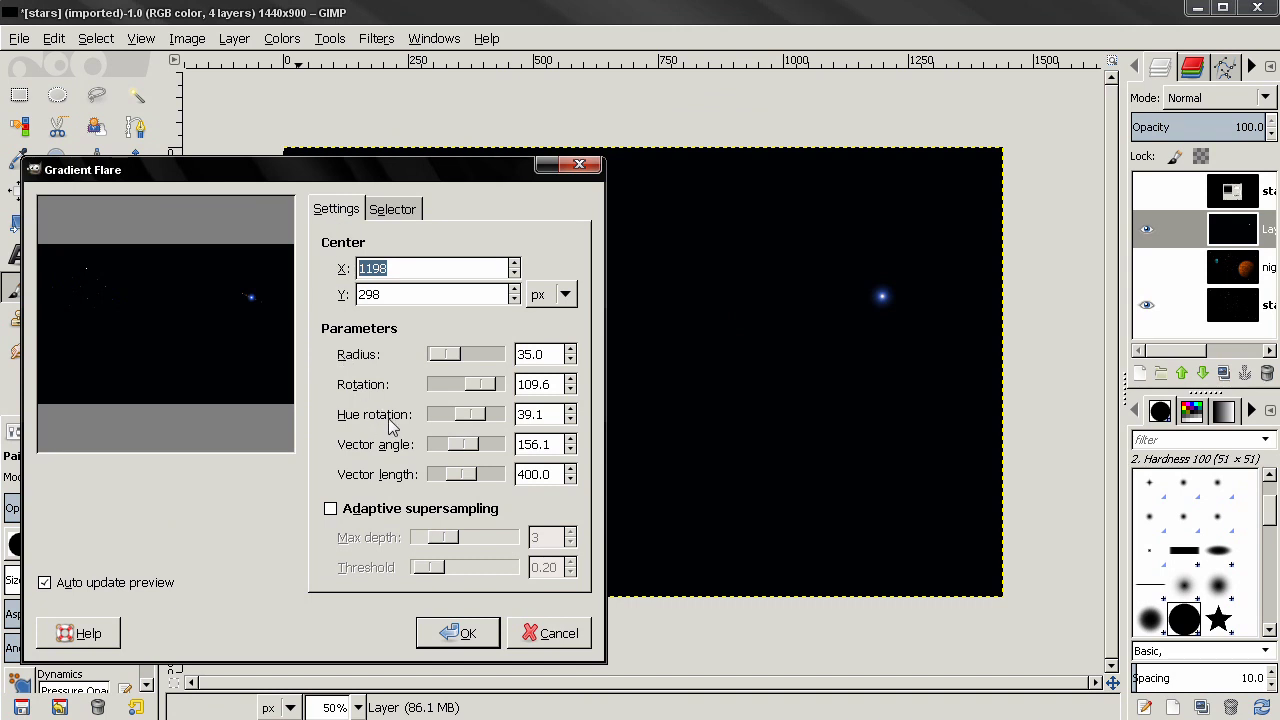
pyautogui.moveTo(455, 425); pyautogui.dragTo(478, 426)
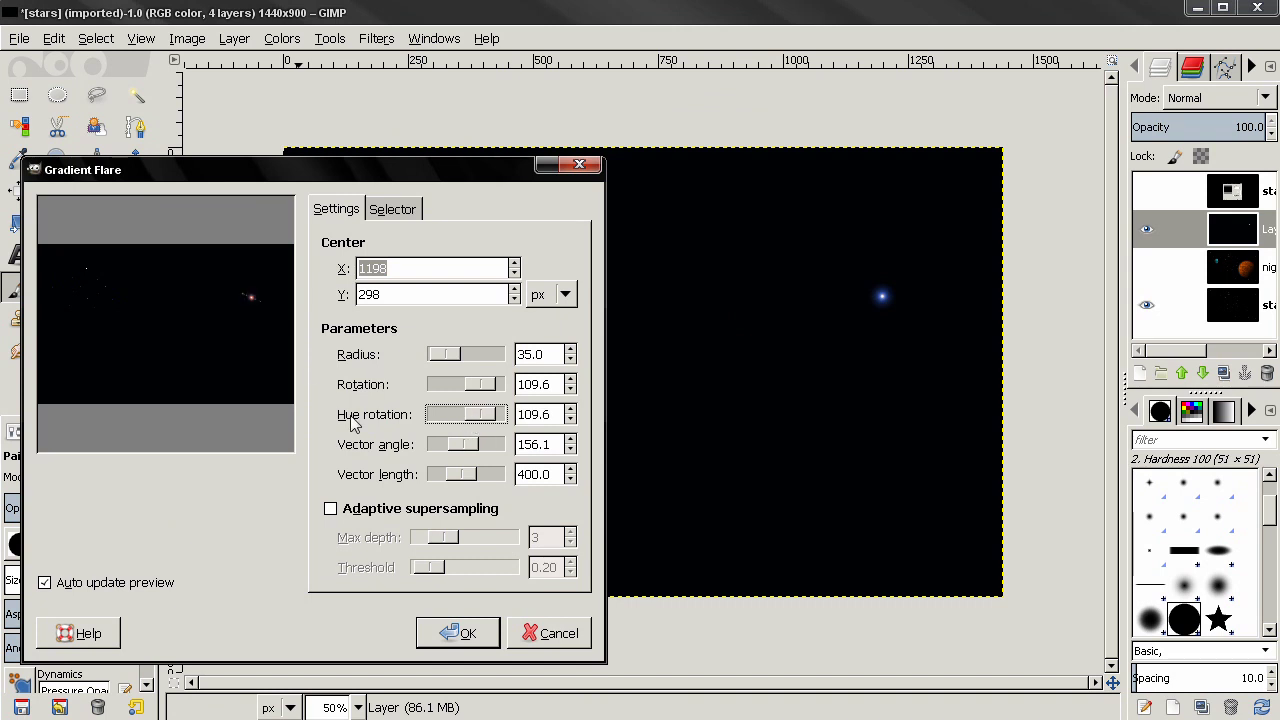
pyautogui.click(462, 633)
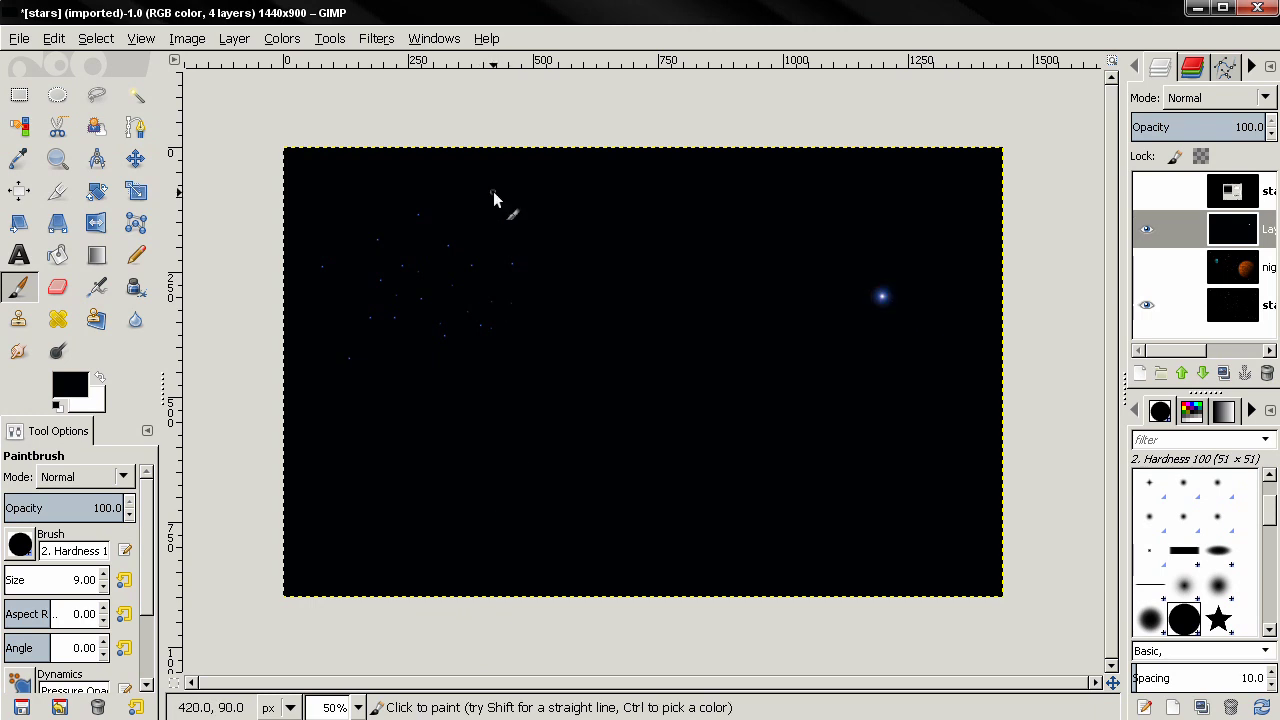
pyautogui.click(376, 38)
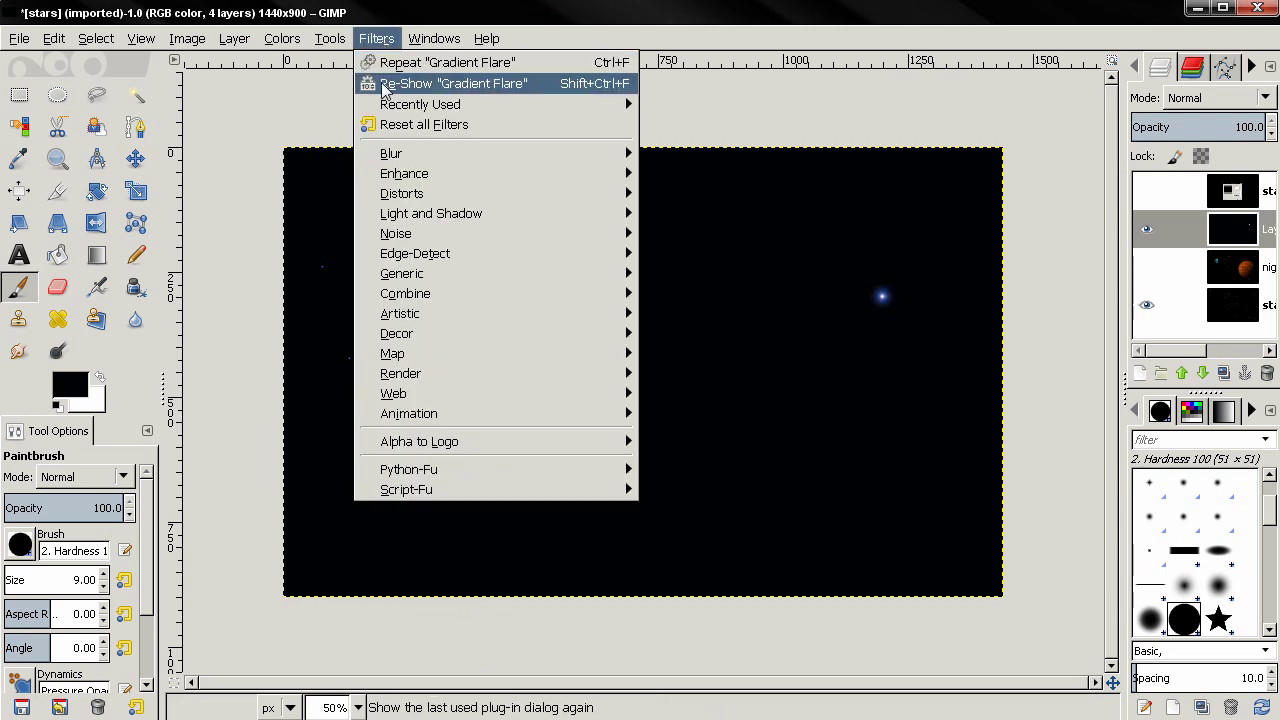
# Step: Render the orange flare star in the lower middle and paint out its green streak
pyautogui.click(385, 88)
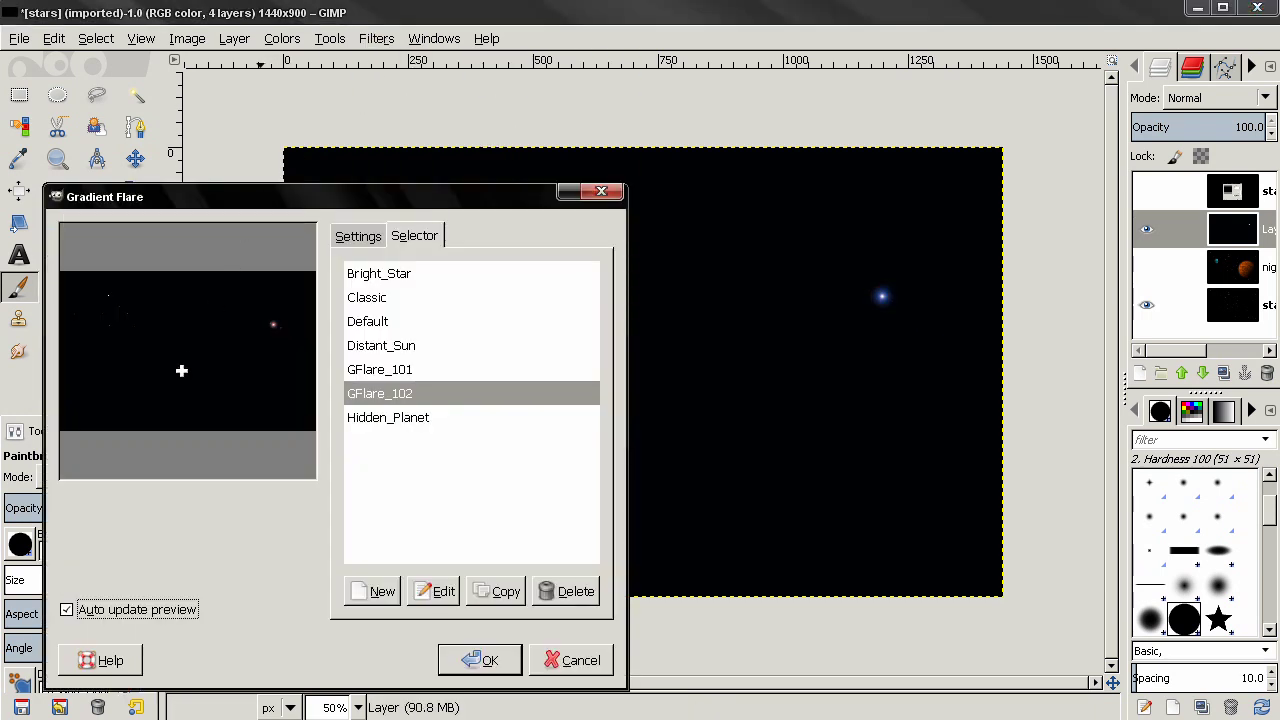
pyautogui.click(498, 664)
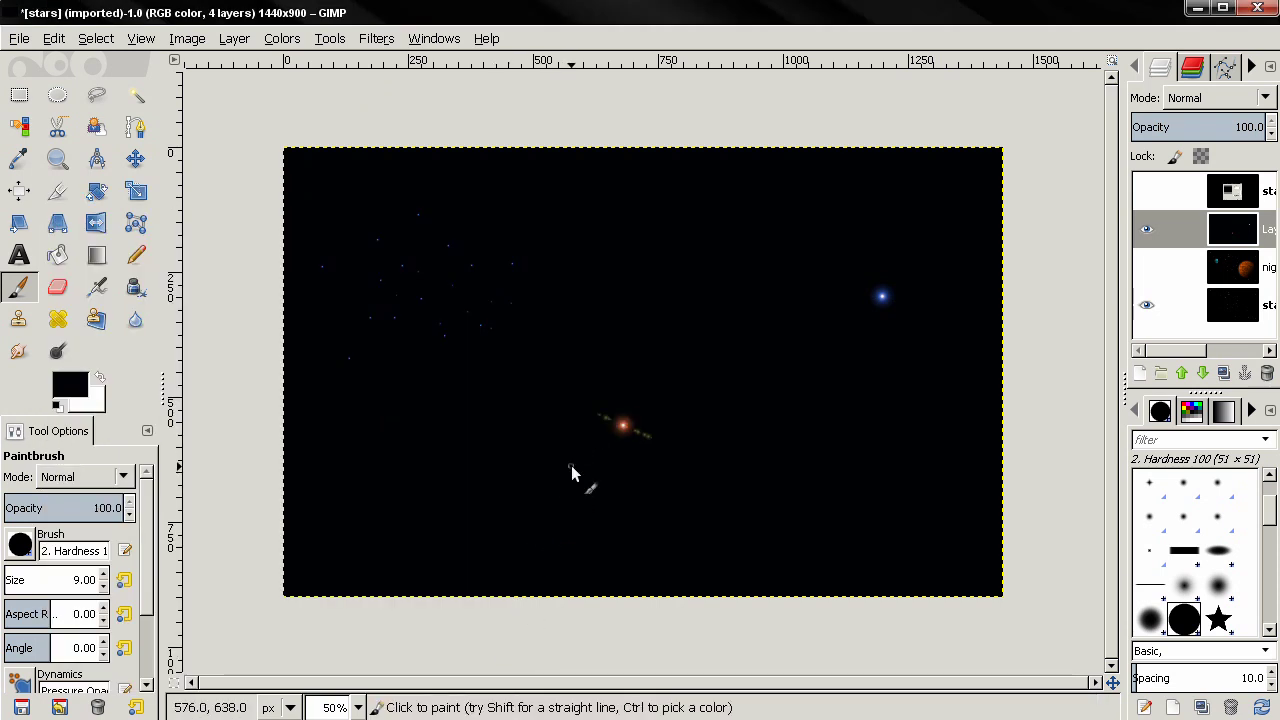
pyautogui.moveTo(657, 443); pyautogui.dragTo(604, 421)
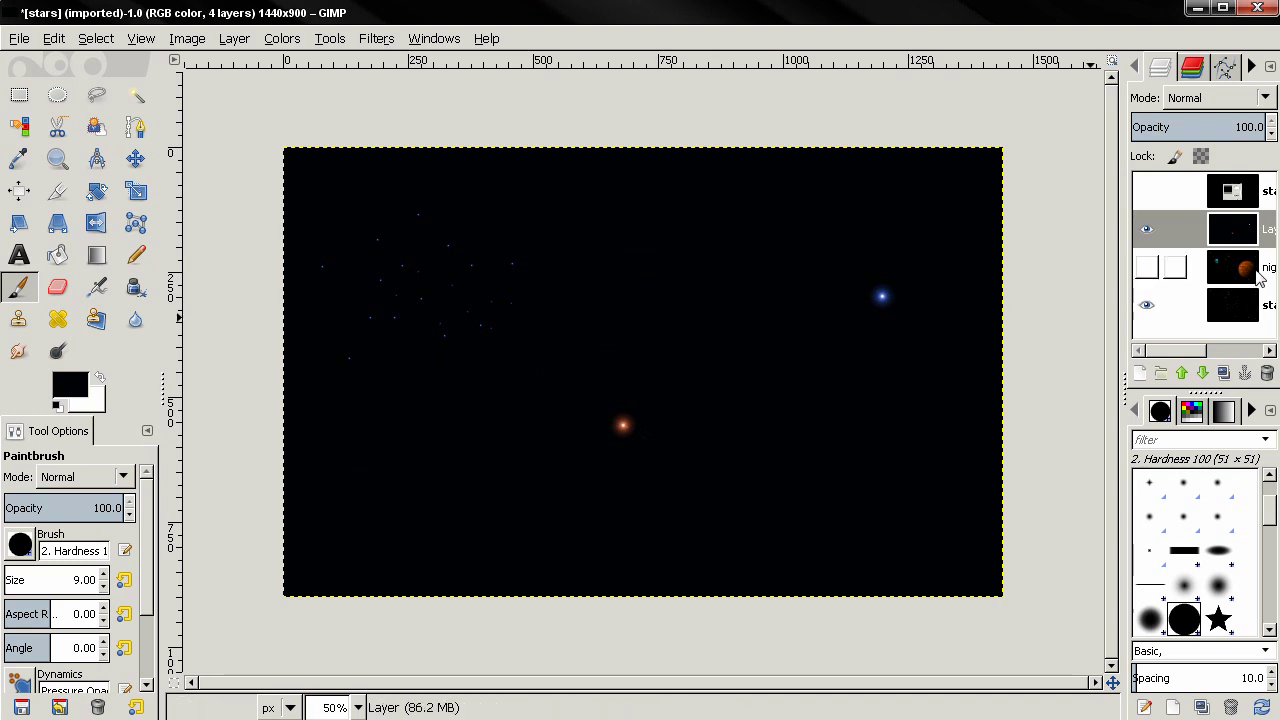
# Step: Compare the flare-star layer on and off, leave it hidden, and show the planets layer
pyautogui.click(1148, 230)
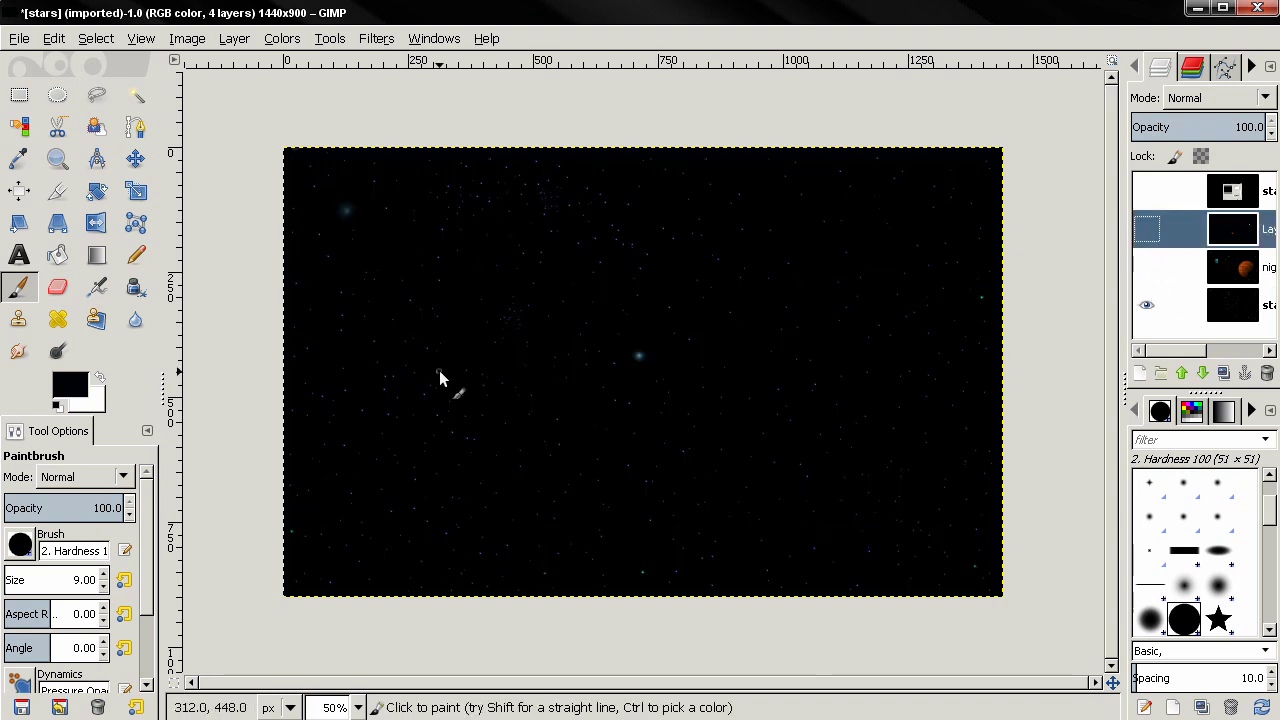
pyautogui.click(1147, 229)
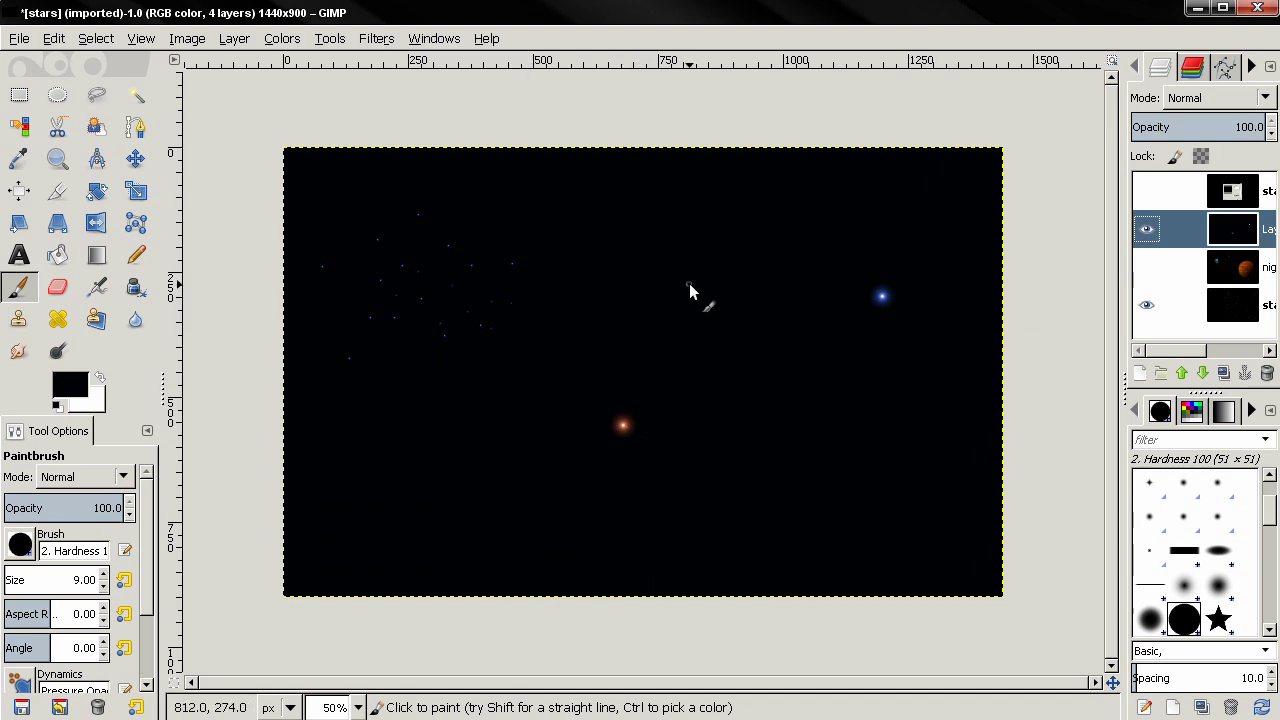
pyautogui.click(1147, 229)
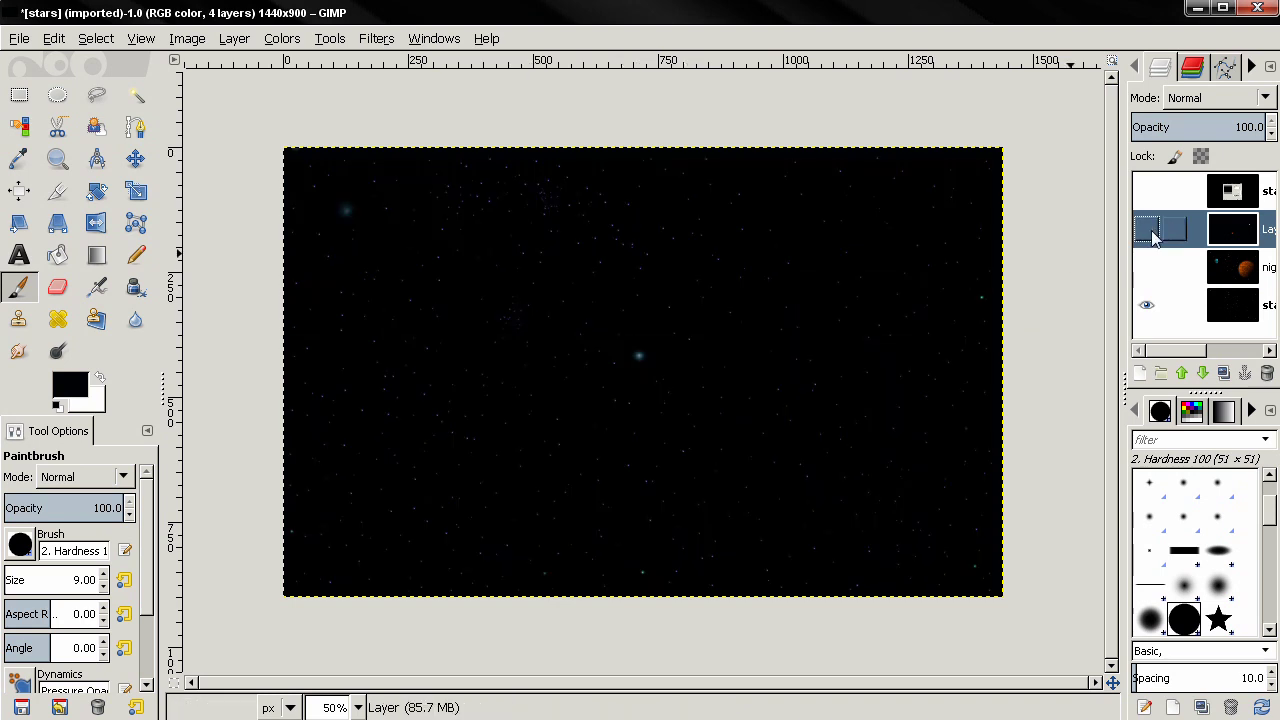
pyautogui.scroll(1, 632, 347)
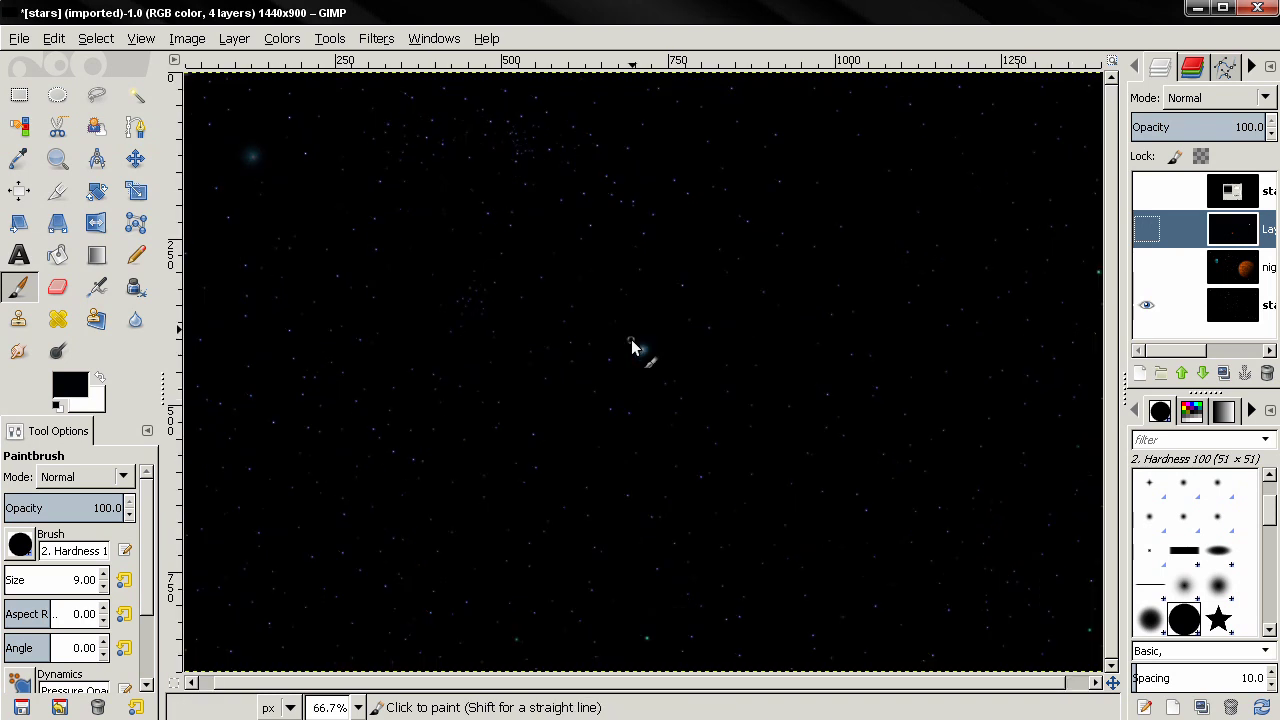
pyautogui.scroll(-1, 632, 347)
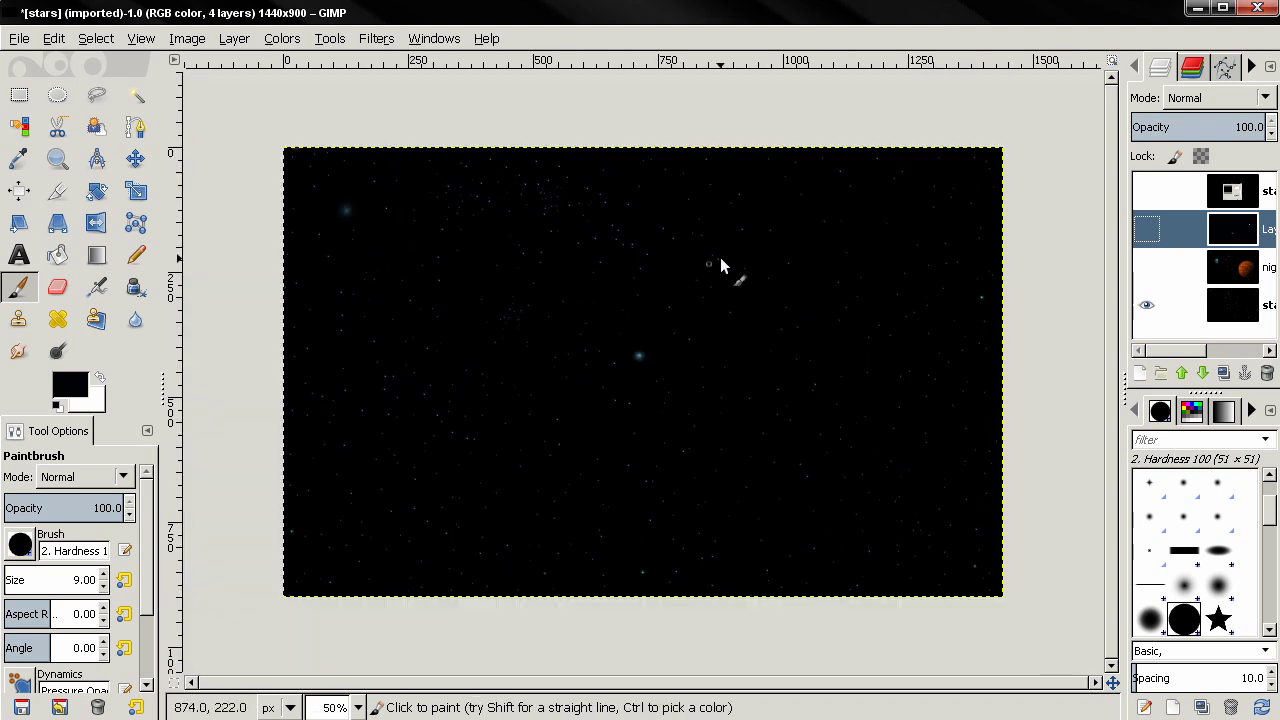
pyautogui.click(1148, 268)
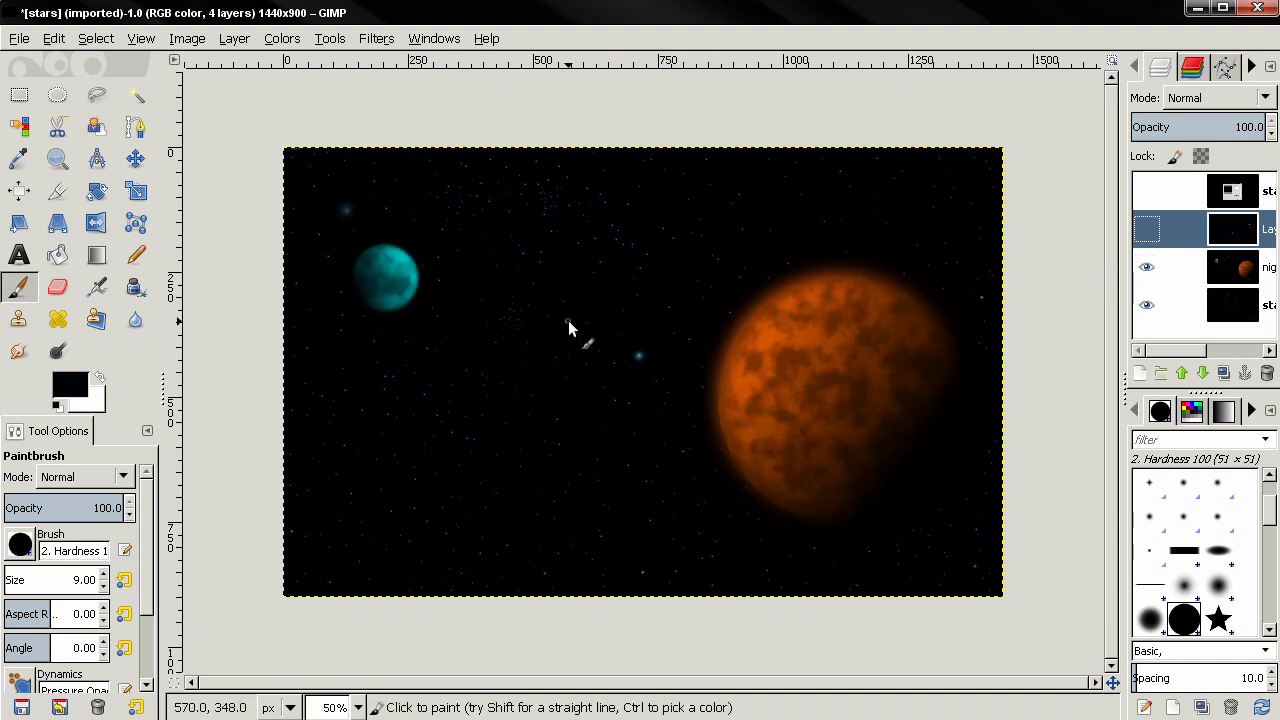